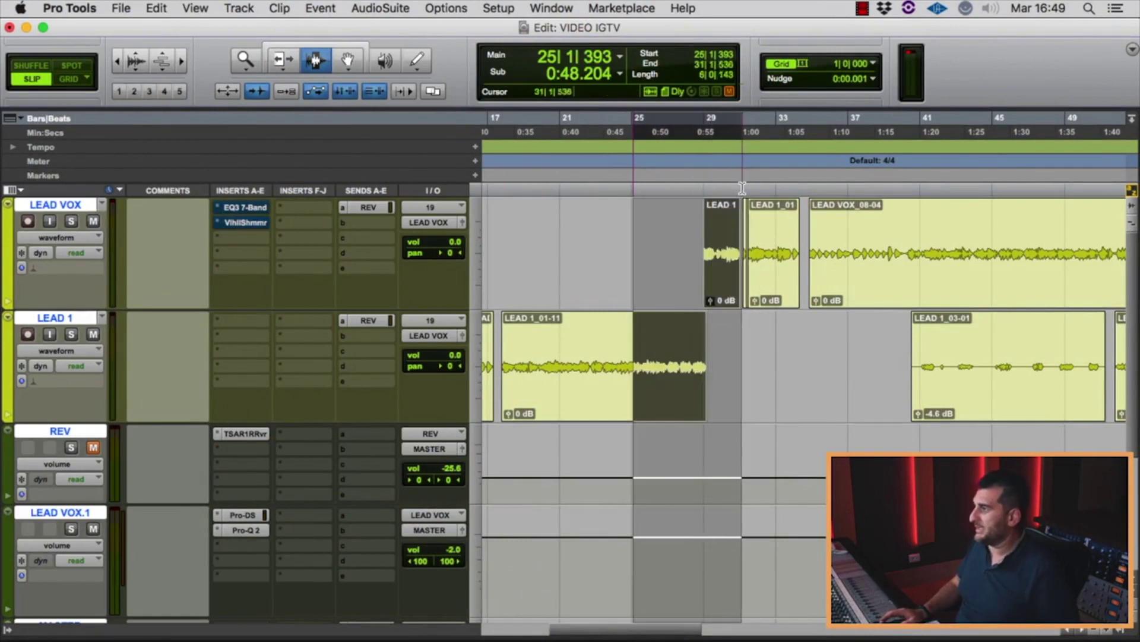
Step: Select the stretch around bars 25 to 34 and play back the transition from the LEAD 1 clip to the LEAD VOX clips
{"action": "left_click_drag", "start_coordinate": [632, 195], "coordinate": [800, 179]}
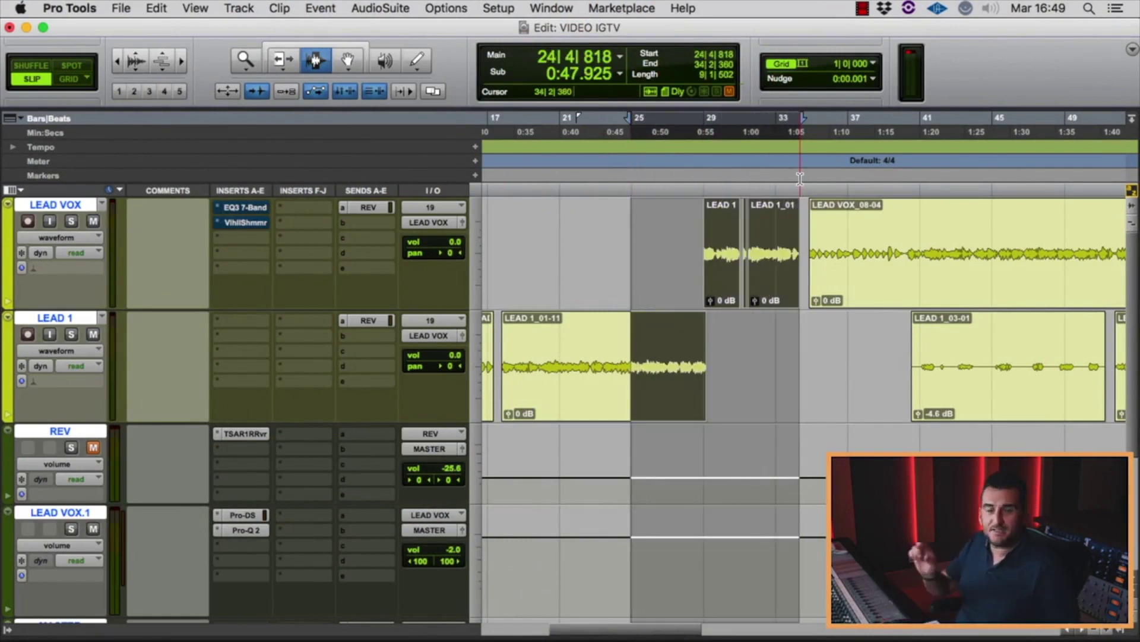
{"action": "key", "text": "space"}
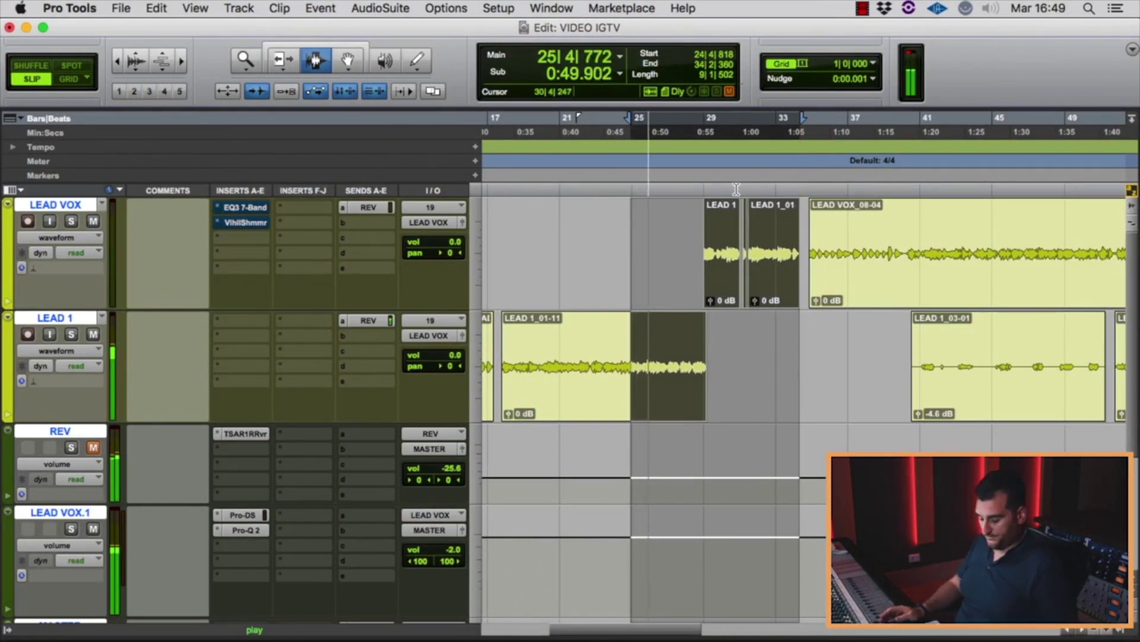
{"action": "key", "text": "t"}
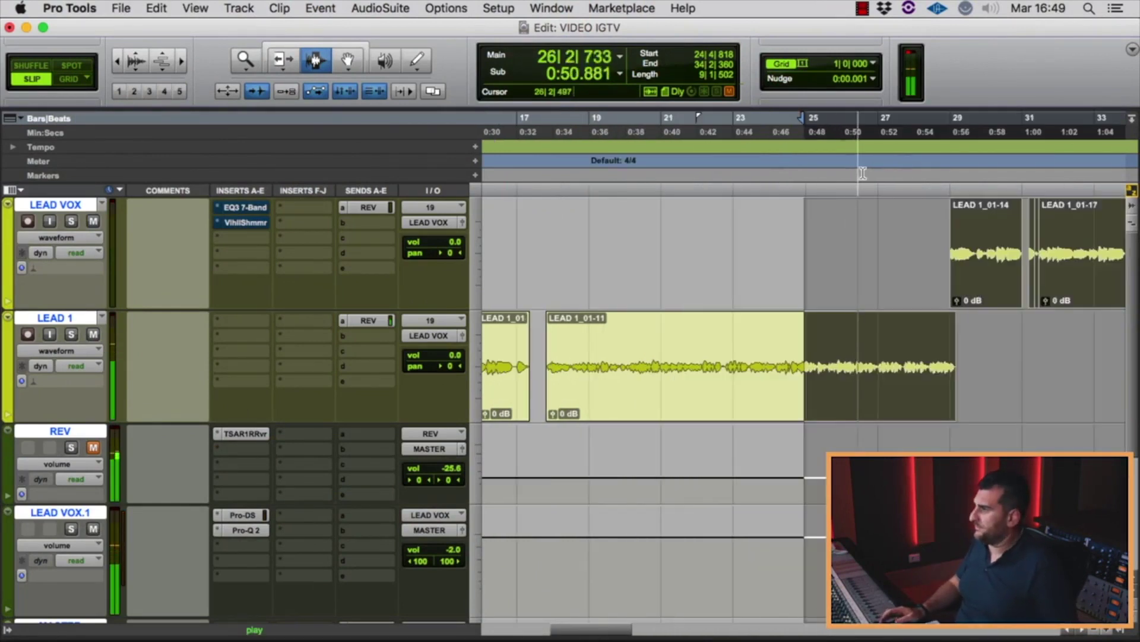
{"action": "left_click", "coordinate": [944, 186]}
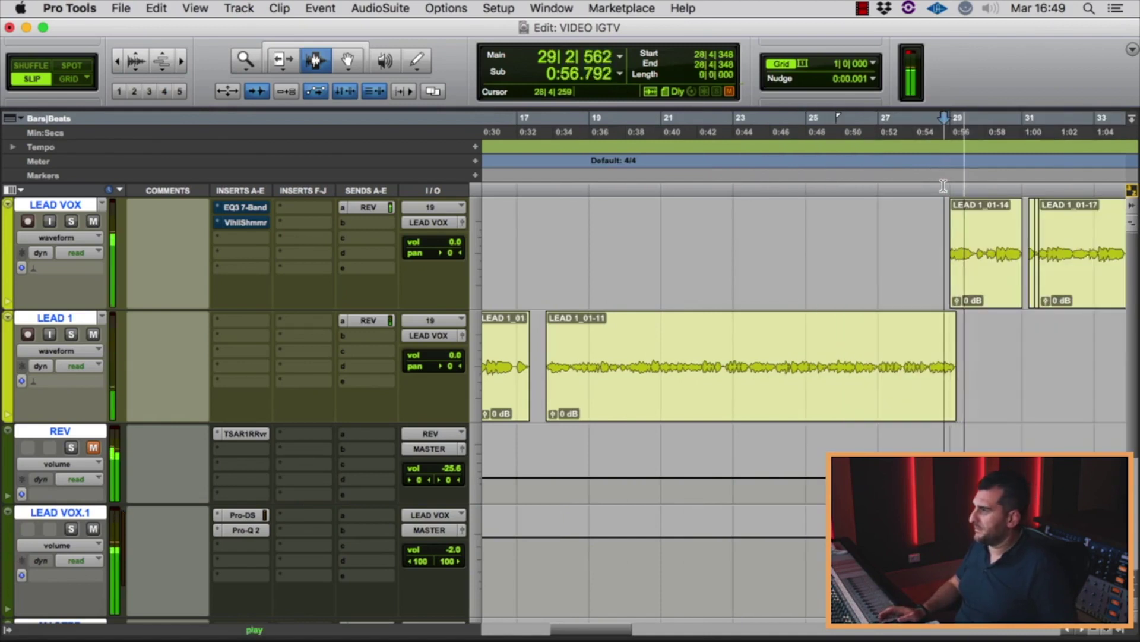
{"action": "key", "text": "r"}
{"action": "key", "text": "space"}
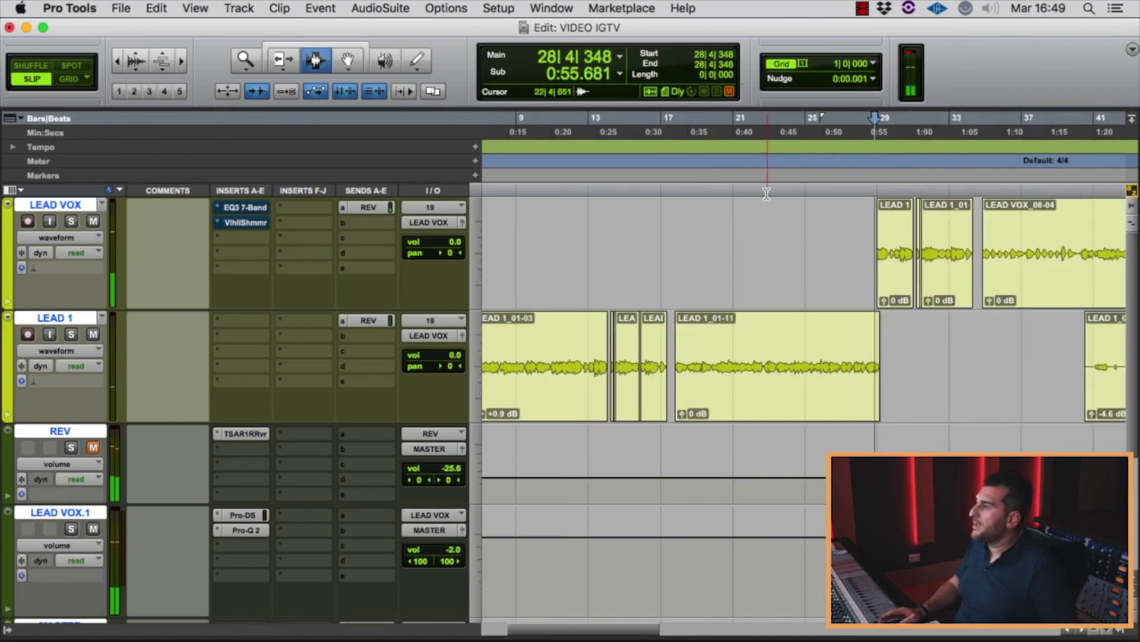
Step: Lower the REV track's volume to -26.0 dB while playing from about bar 21, and close its output window
{"action": "left_click", "coordinate": [734, 193]}
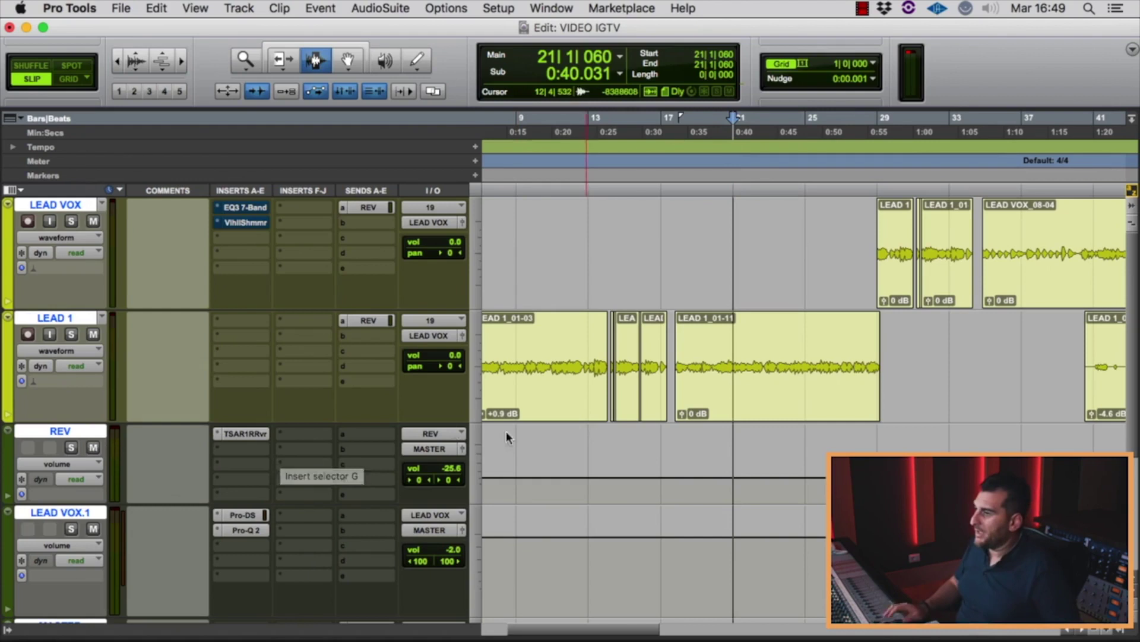
{"action": "left_click", "coordinate": [463, 448]}
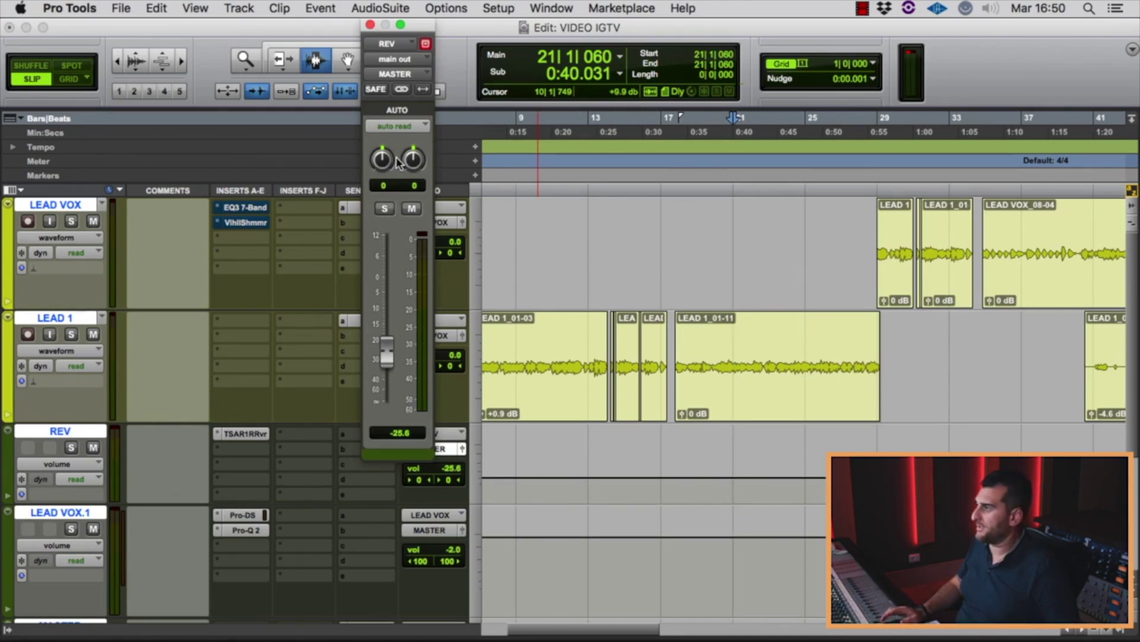
{"action": "key", "text": "space"}
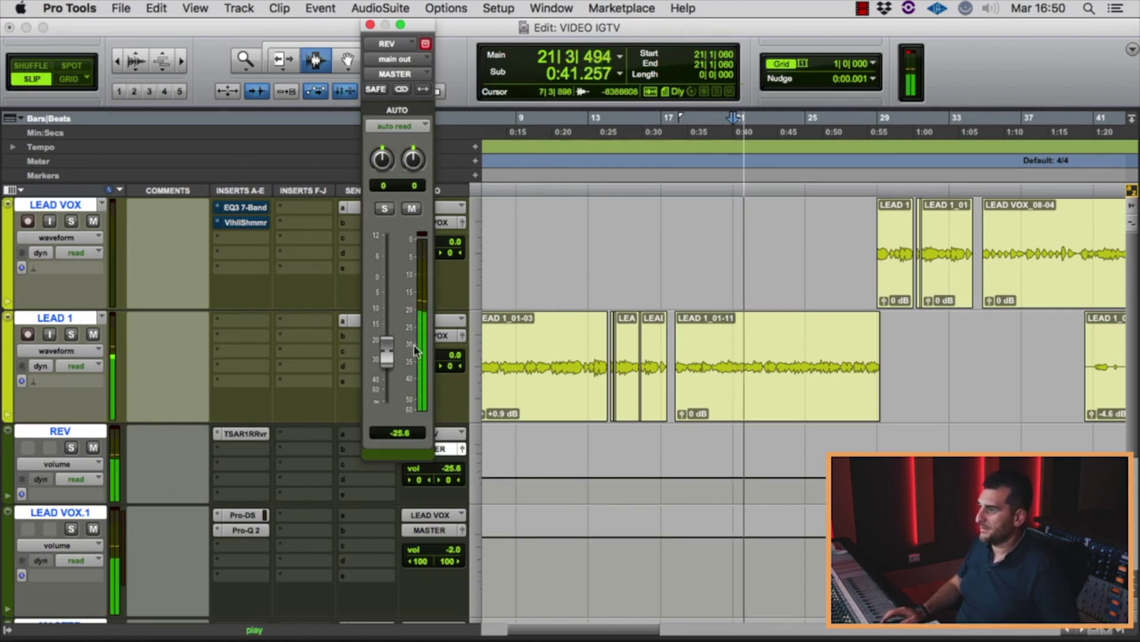
{"action": "left_click_drag", "start_coordinate": [386, 357], "coordinate": [387, 359]}
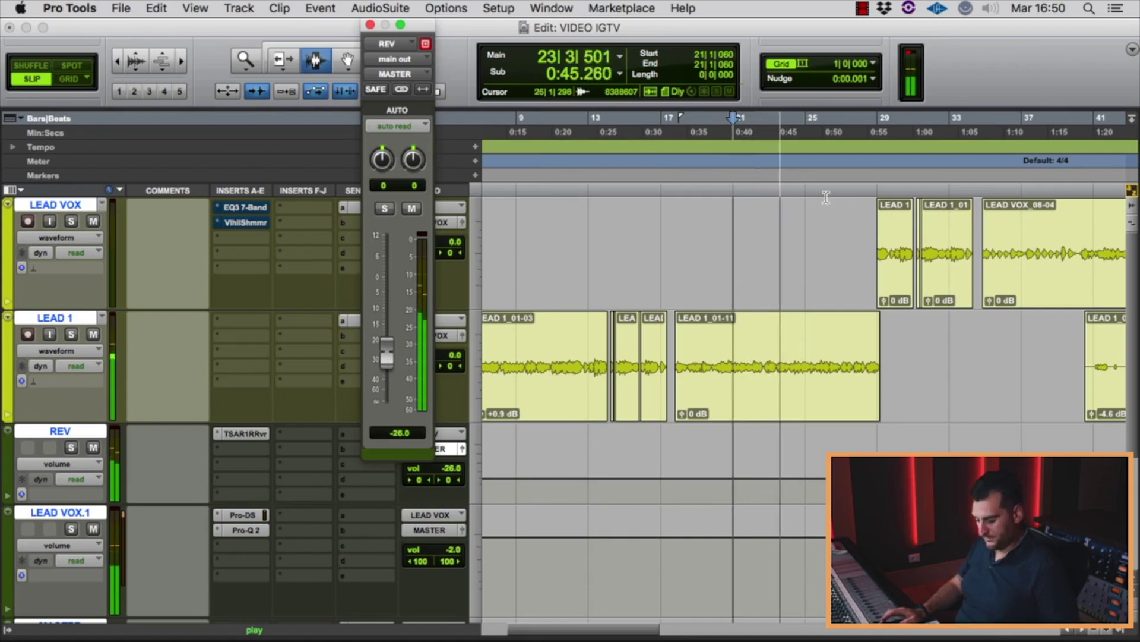
{"action": "key", "text": "t"}
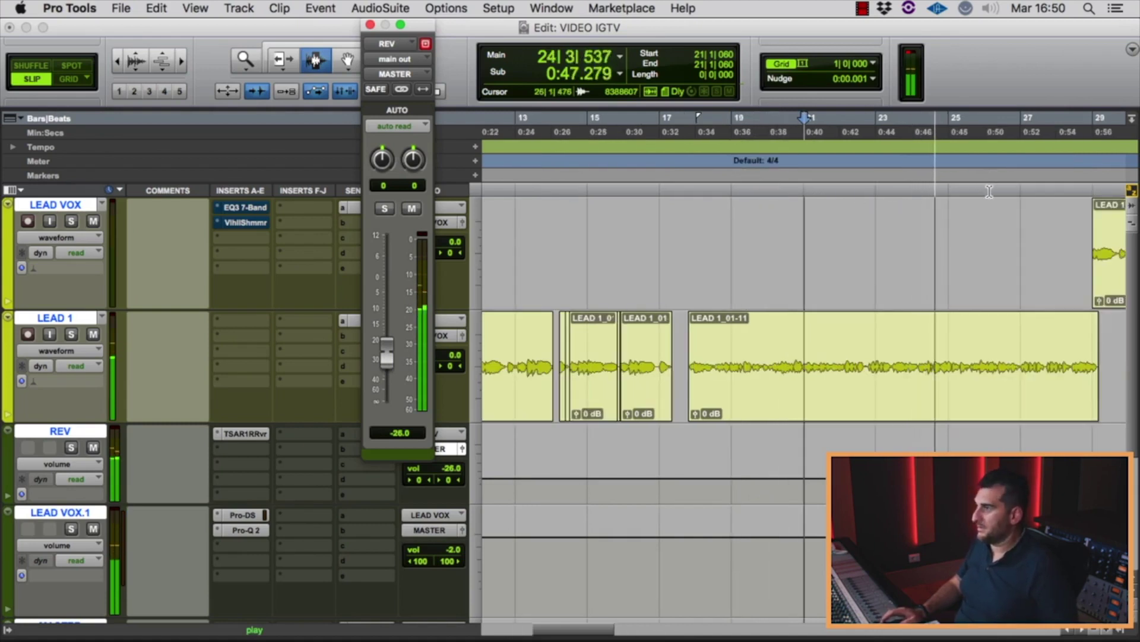
{"action": "key", "text": "space"}
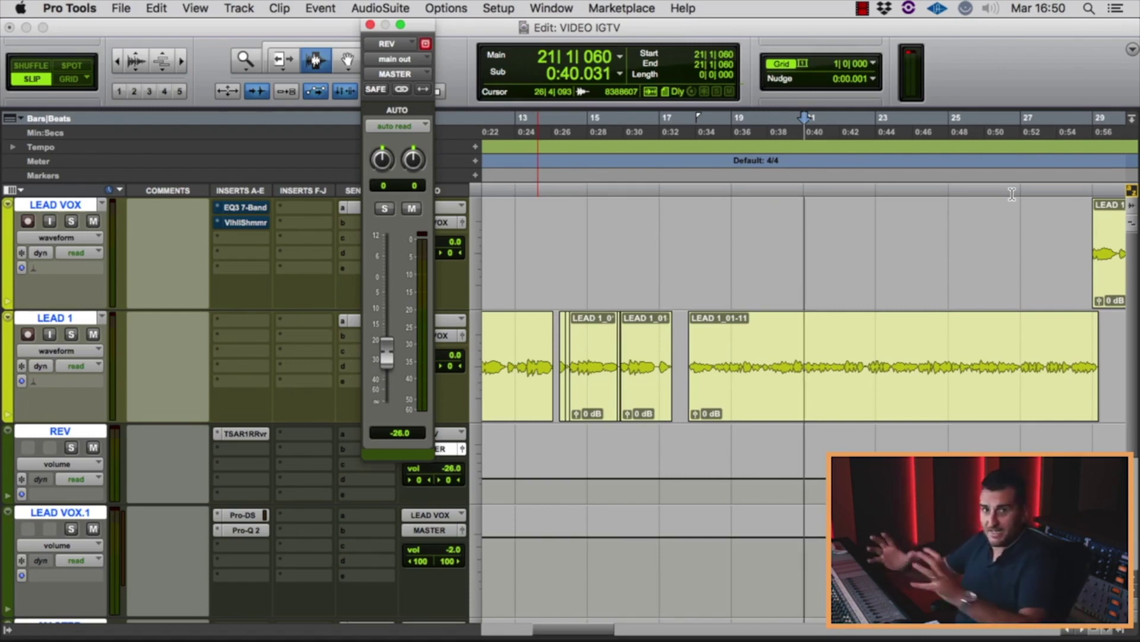
{"action": "left_click", "coordinate": [370, 25]}
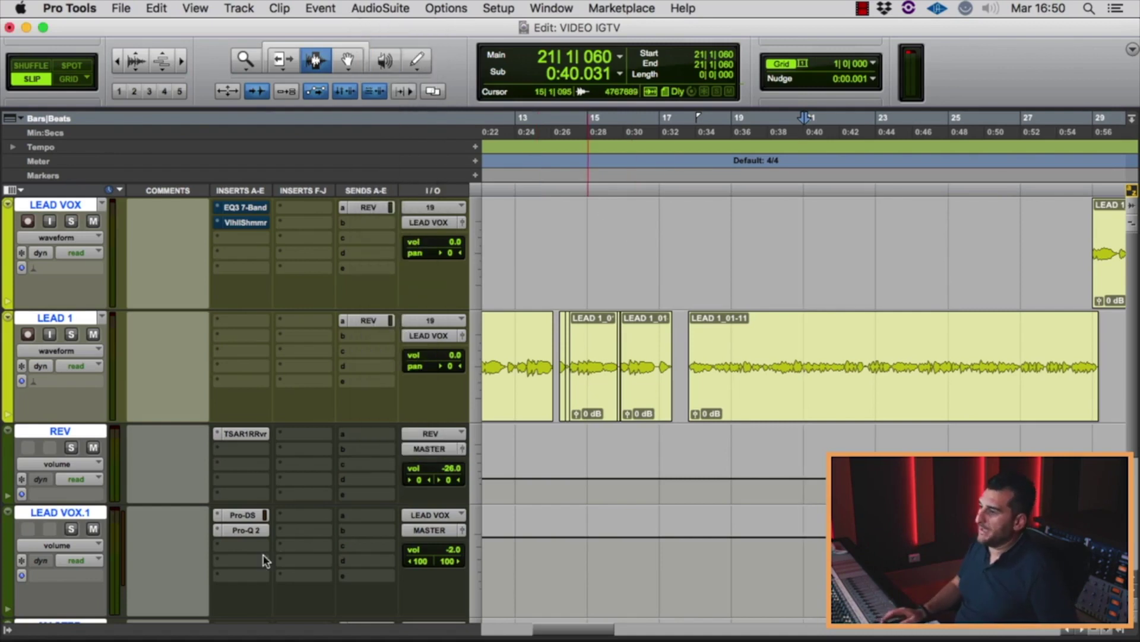
Step: Duplicate the REV track's TSAR-1R reverb into its second insert slot
{"action": "left_click", "coordinate": [245, 452]}
{"action": "mouse_move", "coordinate": [307, 450]}
{"action": "left_click", "coordinate": [319, 366]}
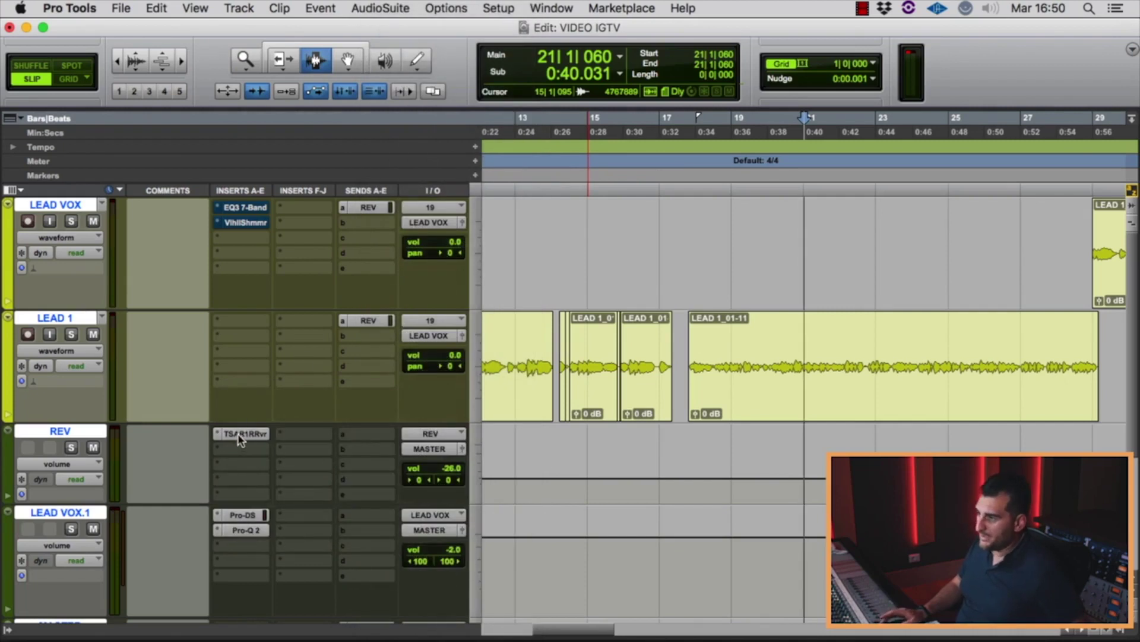
{"action": "mouse_move", "coordinate": [238, 452]}
{"action": "left_mouse_down"}
{"action": "mouse_move", "coordinate": [242, 437]}
{"action": "mouse_move", "coordinate": [242, 451]}
{"action": "left_mouse_up"}
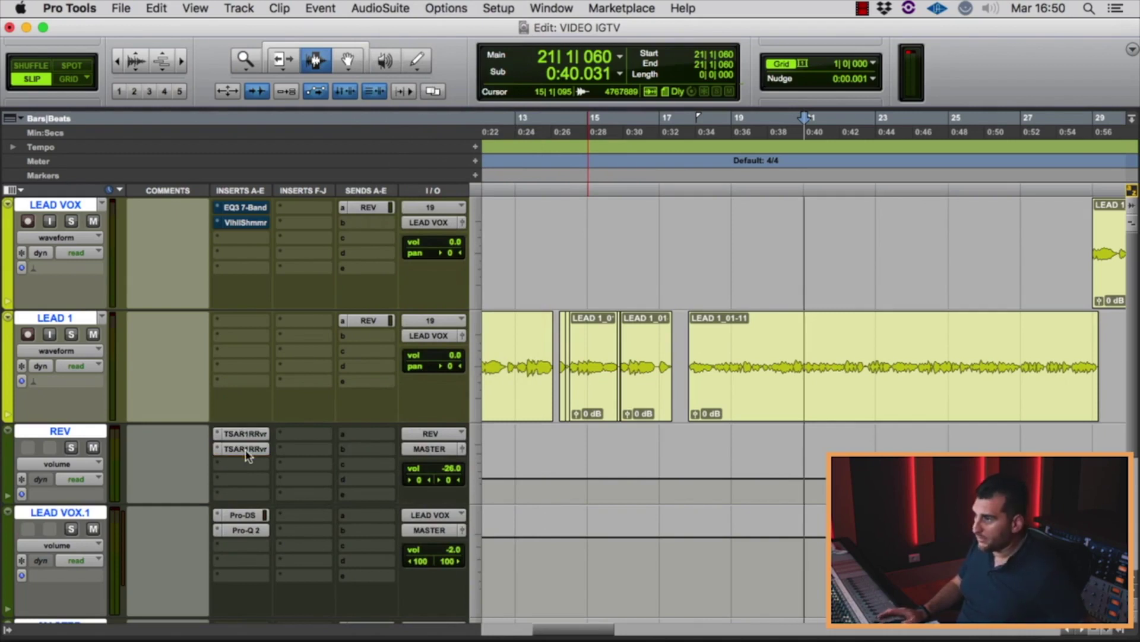
Step: Set the second TSAR-1R reverb to 0 ms predelay and 0.67 s reverb time, and bypass it with Master Bypass automation enabled
{"action": "left_click", "coordinate": [245, 449]}
{"action": "left_click", "coordinate": [452, 76]}
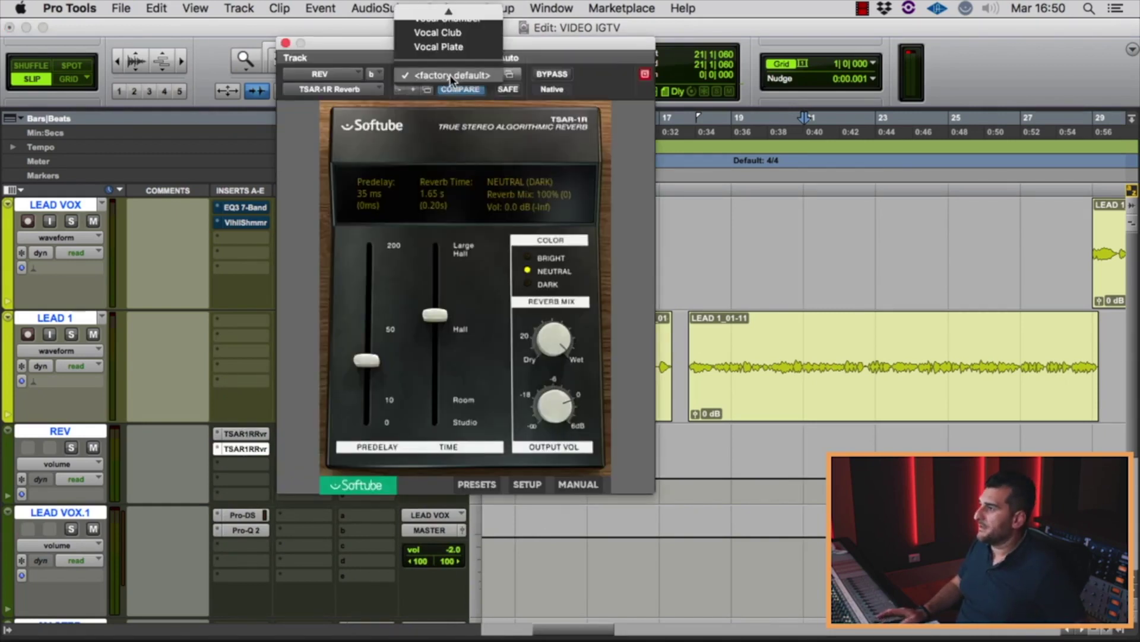
{"action": "left_click", "coordinate": [442, 74]}
{"action": "left_click_drag", "start_coordinate": [440, 379], "coordinate": [439, 390]}
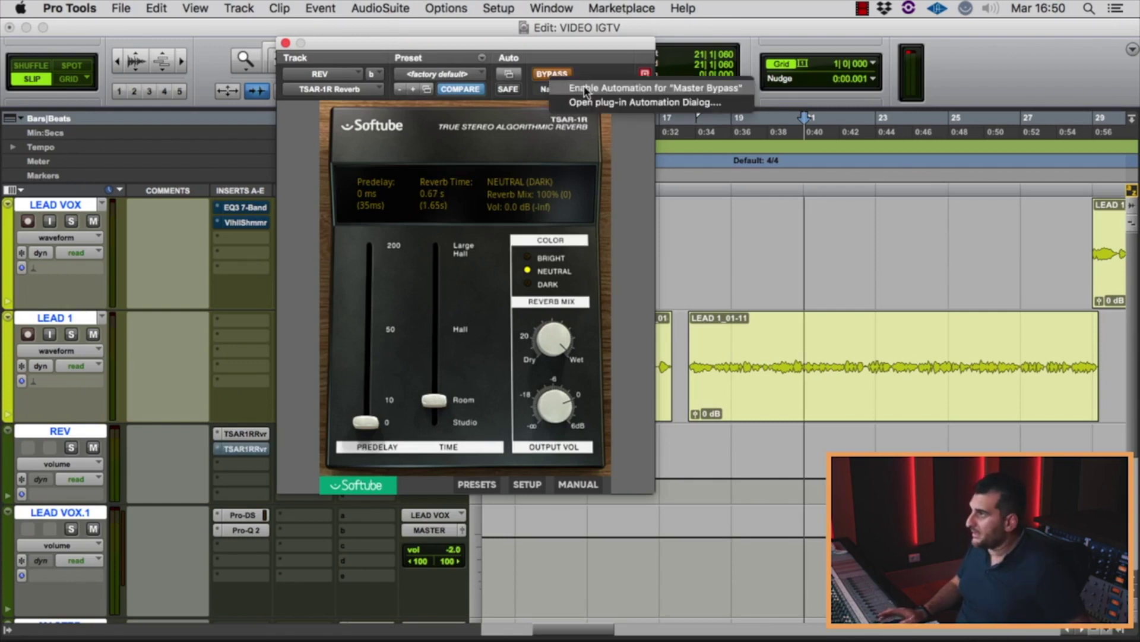
{"action": "left_click", "coordinate": [286, 42]}
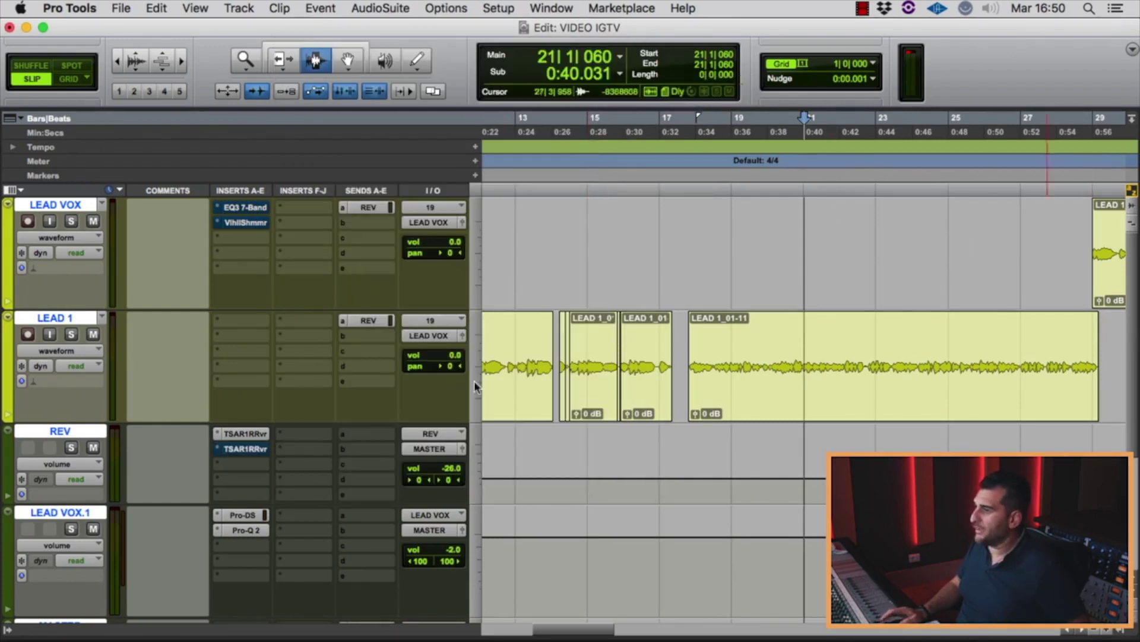
Step: Place the edit cursor at the start of the LEAD 1_01-14 clip on the LEAD VOX track
{"action": "left_click", "coordinate": [1093, 200]}
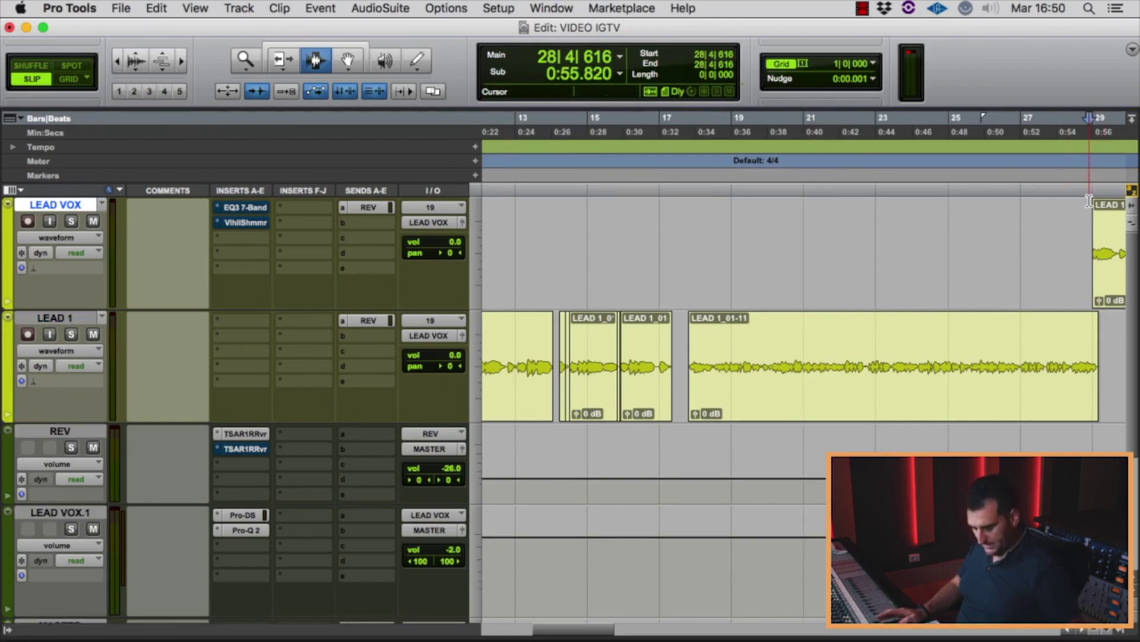
{"action": "key", "text": "super+bracketleft"}
{"action": "left_click", "coordinate": [952, 193]}
{"action": "key", "text": "super+bracketright"}
{"action": "key", "text": "super+bracketright"}
{"action": "key", "text": "super+bracketright"}
{"action": "left_click", "coordinate": [771, 195]}
{"action": "left_click", "coordinate": [776, 195]}
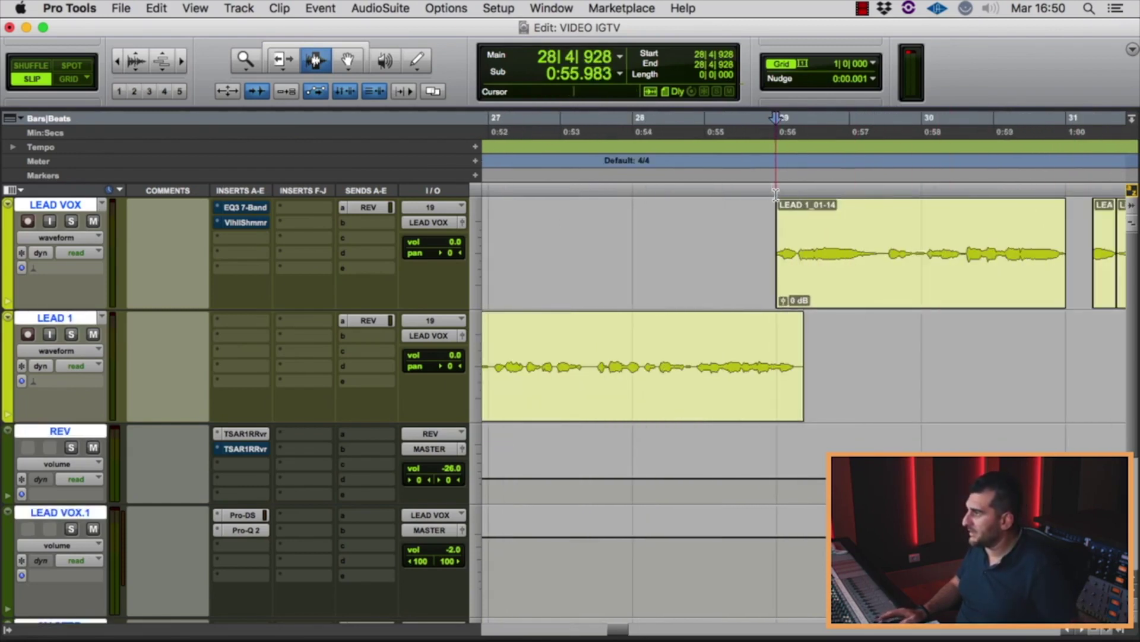
Step: Display the second TSAR-1R reverb's Master Bypass automation on the REV track
{"action": "left_click", "coordinate": [71, 466]}
{"action": "mouse_move", "coordinate": [89, 541]}
{"action": "left_click", "coordinate": [196, 543]}
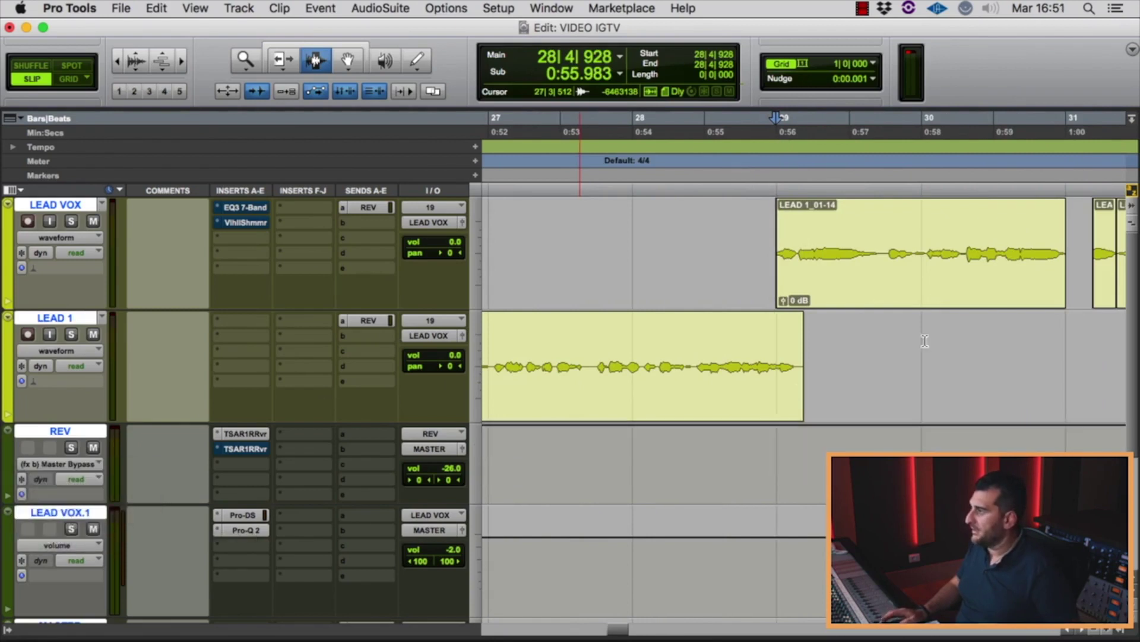
Step: Automate the second reverb's bypass to off on the REV track from about bar 29 to bar 35, using the Trim tool
{"action": "left_click_drag", "start_coordinate": [775, 391], "coordinate": [991, 381]}
{"action": "key", "text": "r"}
{"action": "key", "text": "r"}
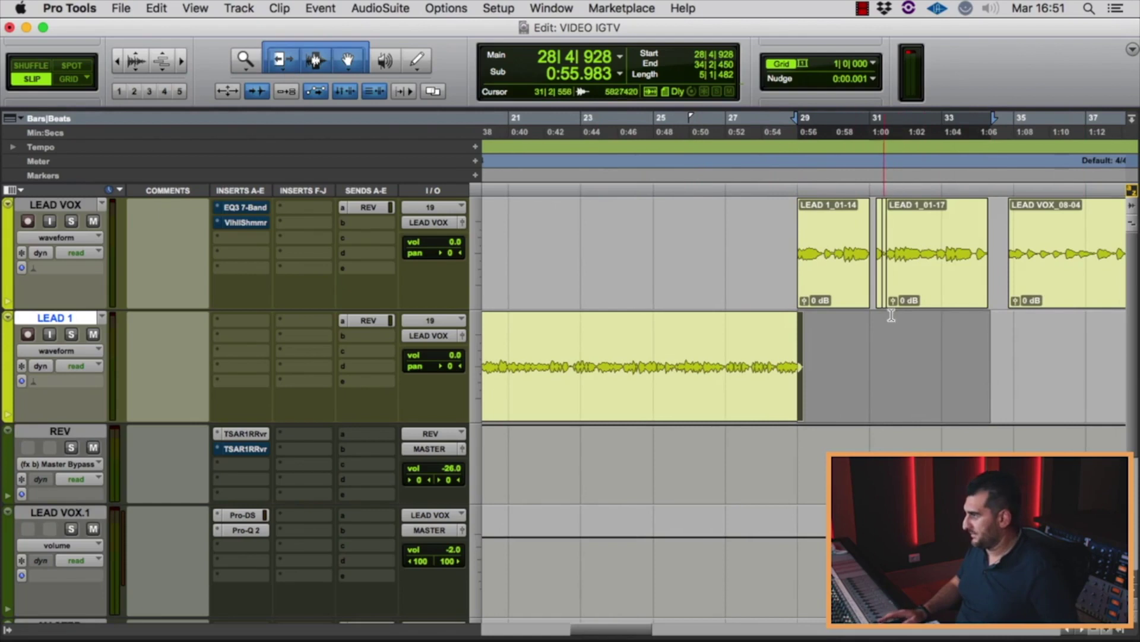
{"action": "left_click", "coordinate": [855, 399]}
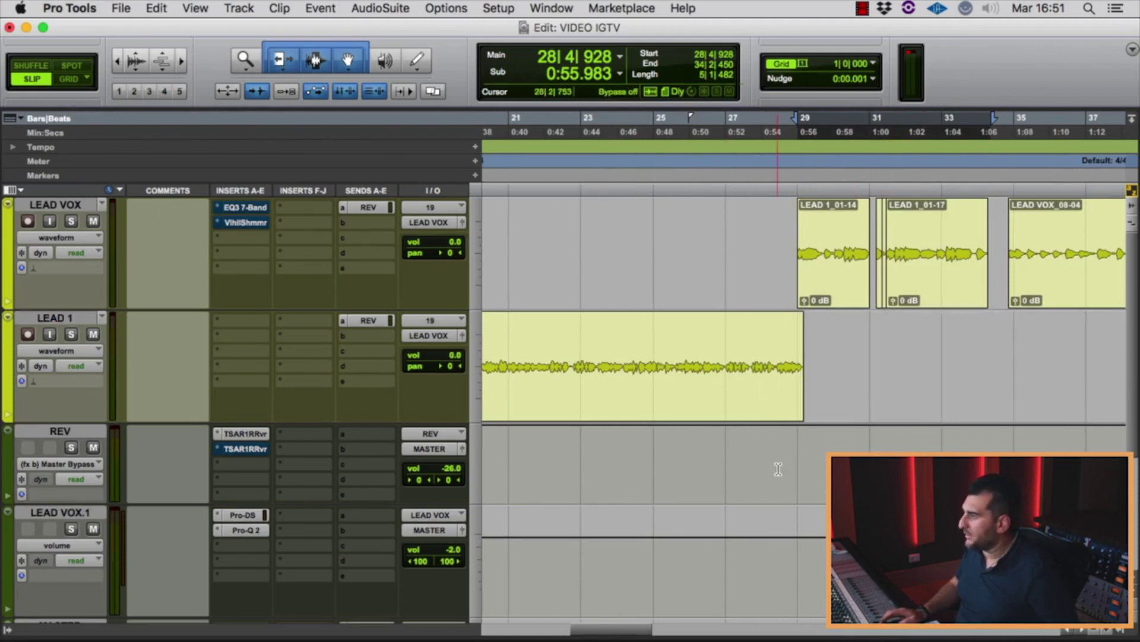
{"action": "left_click_drag", "start_coordinate": [797, 470], "coordinate": [1025, 452]}
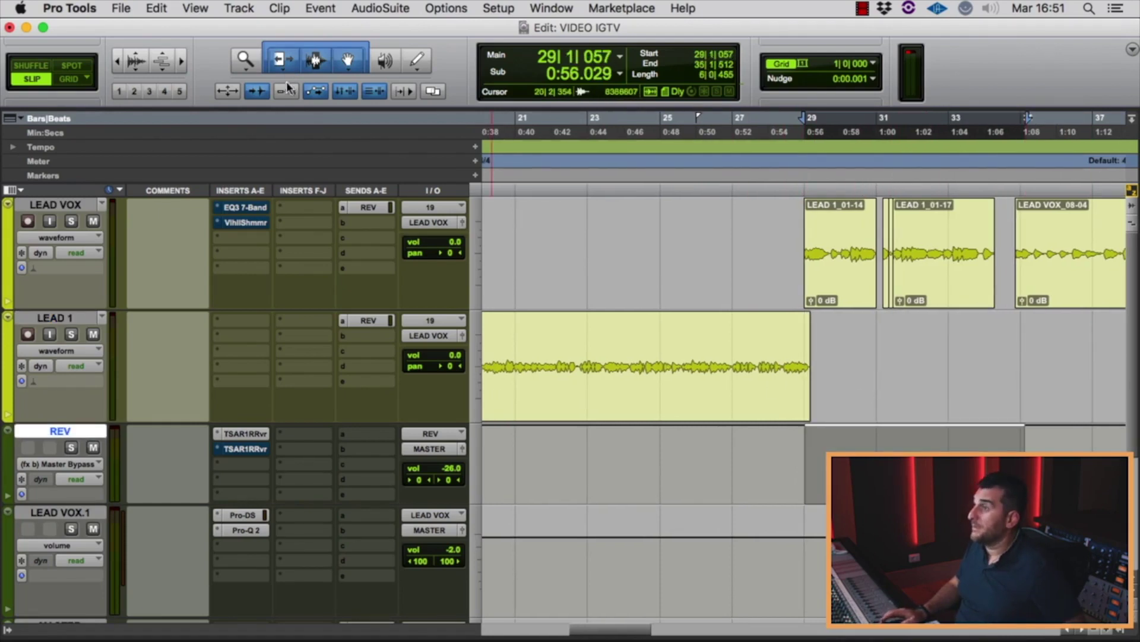
{"action": "left_click", "coordinate": [281, 60]}
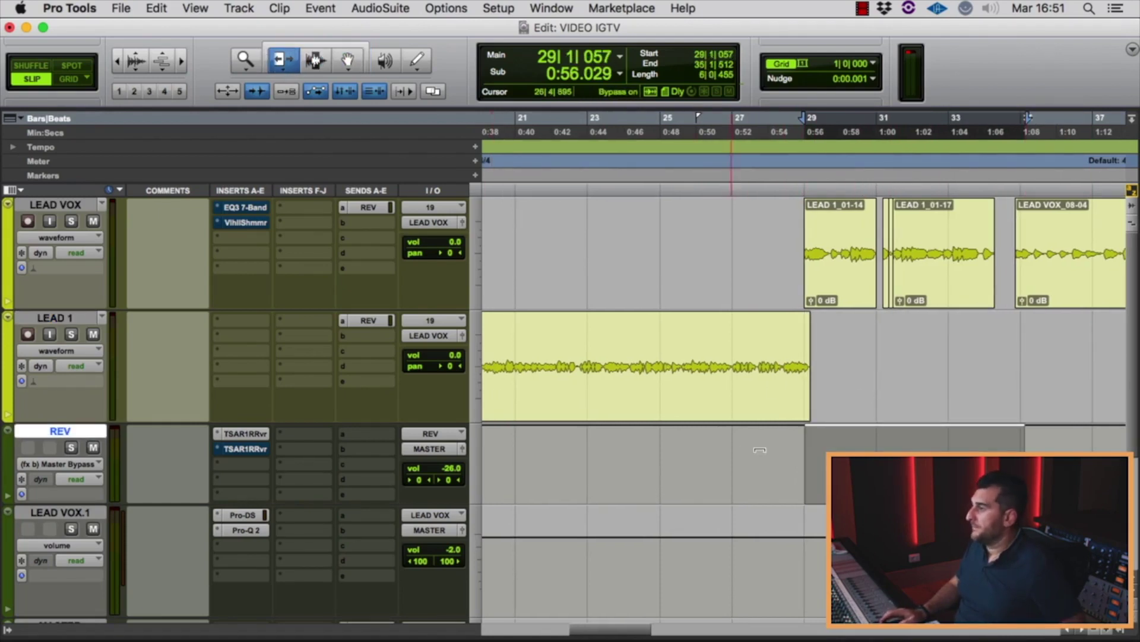
Step: Play from just before bar 27 to audition the reverb bypass automation
{"action": "left_click", "coordinate": [724, 191]}
{"action": "key", "text": "space"}
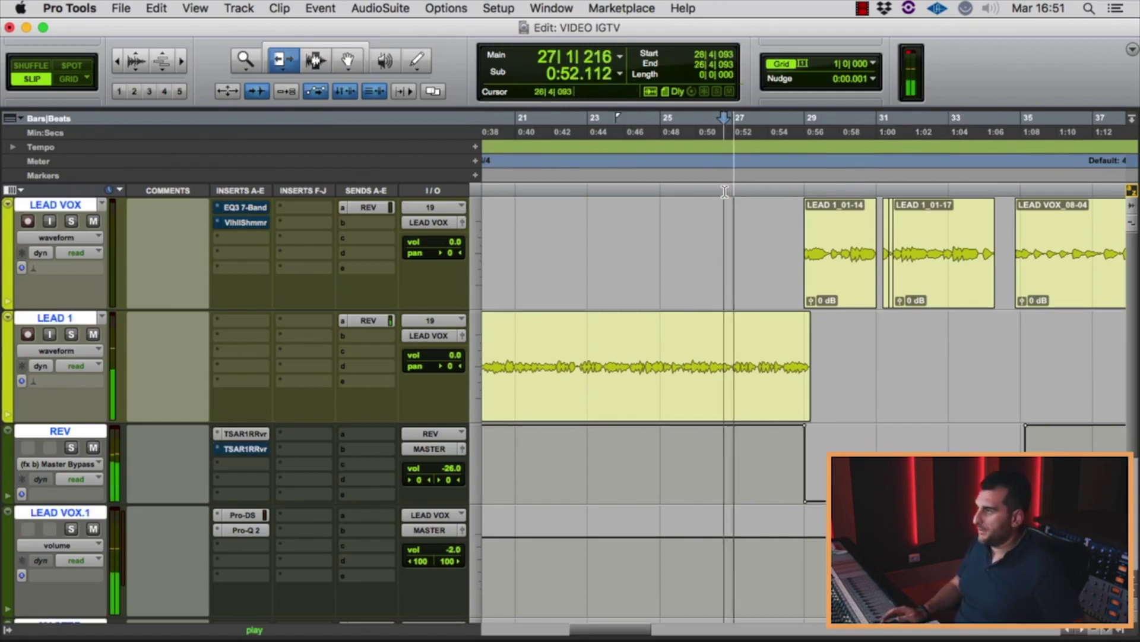
{"action": "key", "text": "space"}
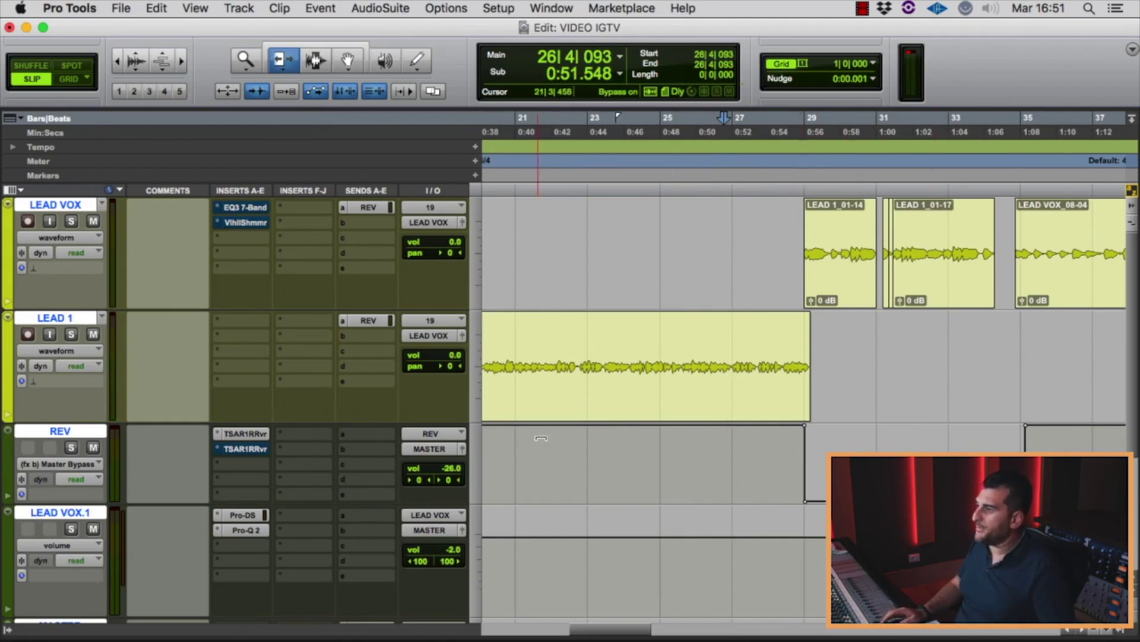
Step: Open the REV track's output window and set its automation mode to touch
{"action": "left_click", "coordinate": [463, 448]}
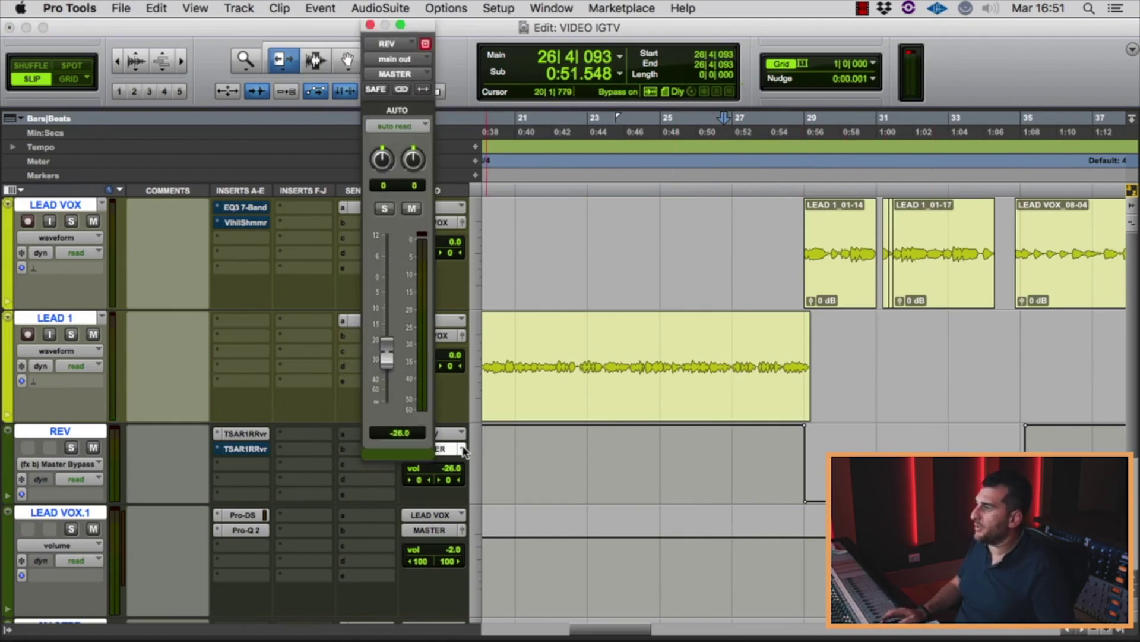
{"action": "left_click", "coordinate": [757, 188]}
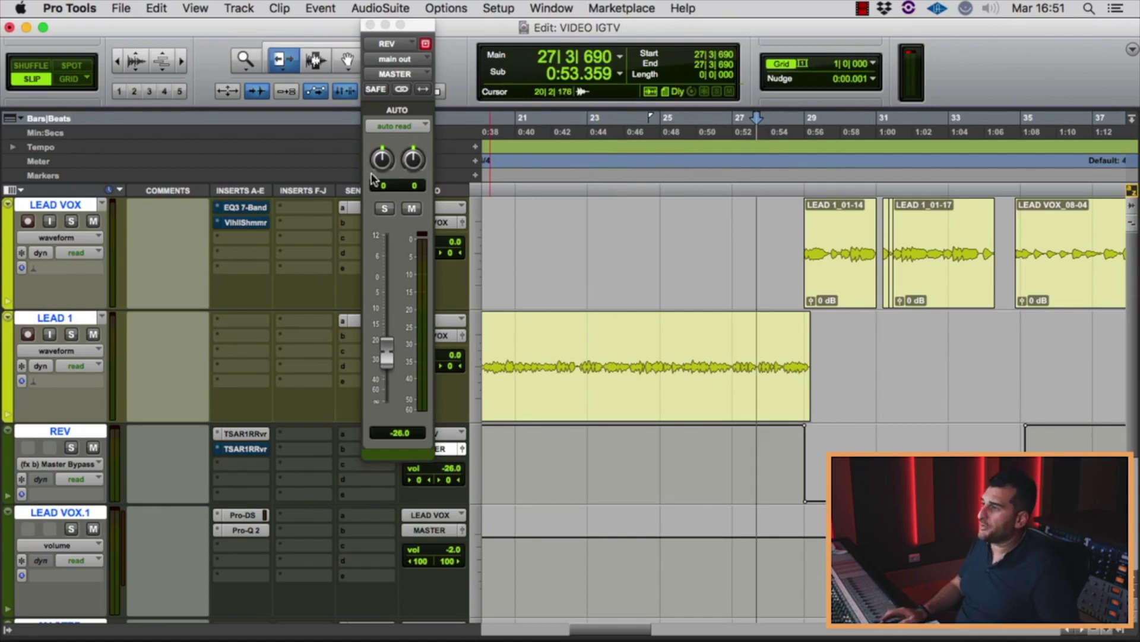
{"action": "left_click", "coordinate": [382, 127]}
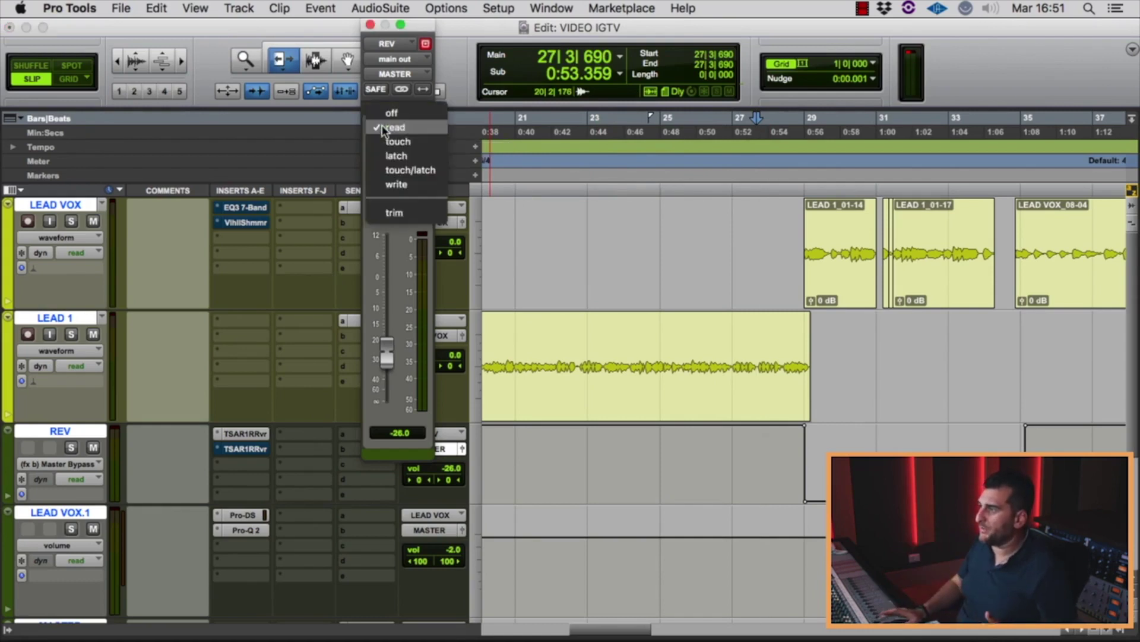
{"action": "left_click", "coordinate": [388, 141]}
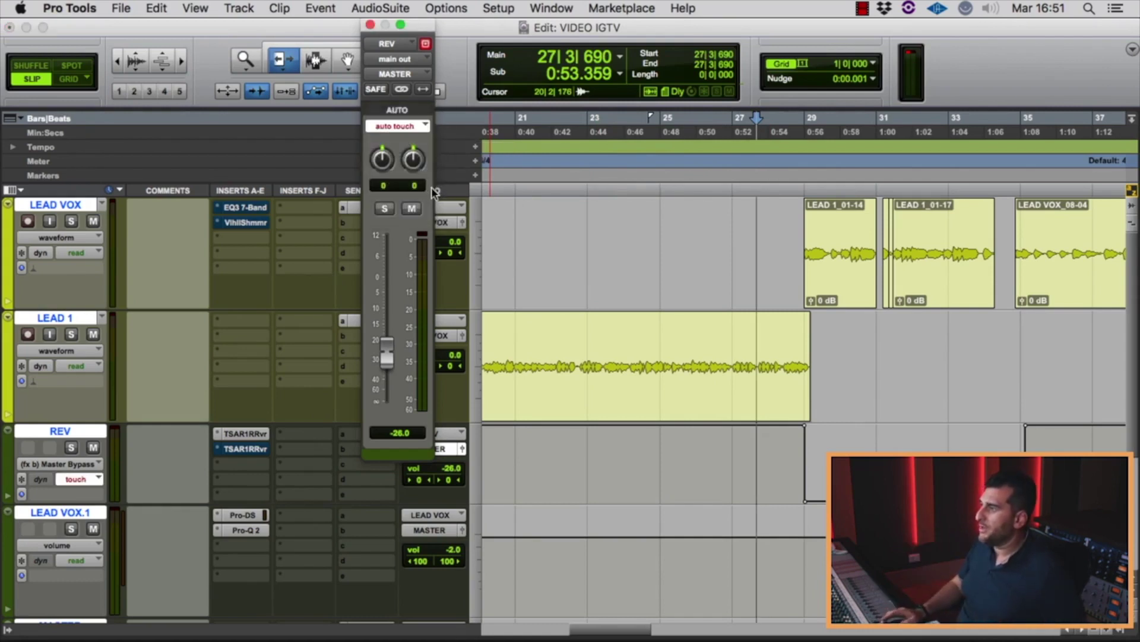
Step: Record automation of the REV track's right pan knob during playback from about bar 27
{"action": "left_click", "coordinate": [744, 189]}
{"action": "key", "text": "space"}
{"action": "left_click_drag", "start_coordinate": [414, 158], "coordinate": [424, 100]}
{"action": "key", "text": "space"}
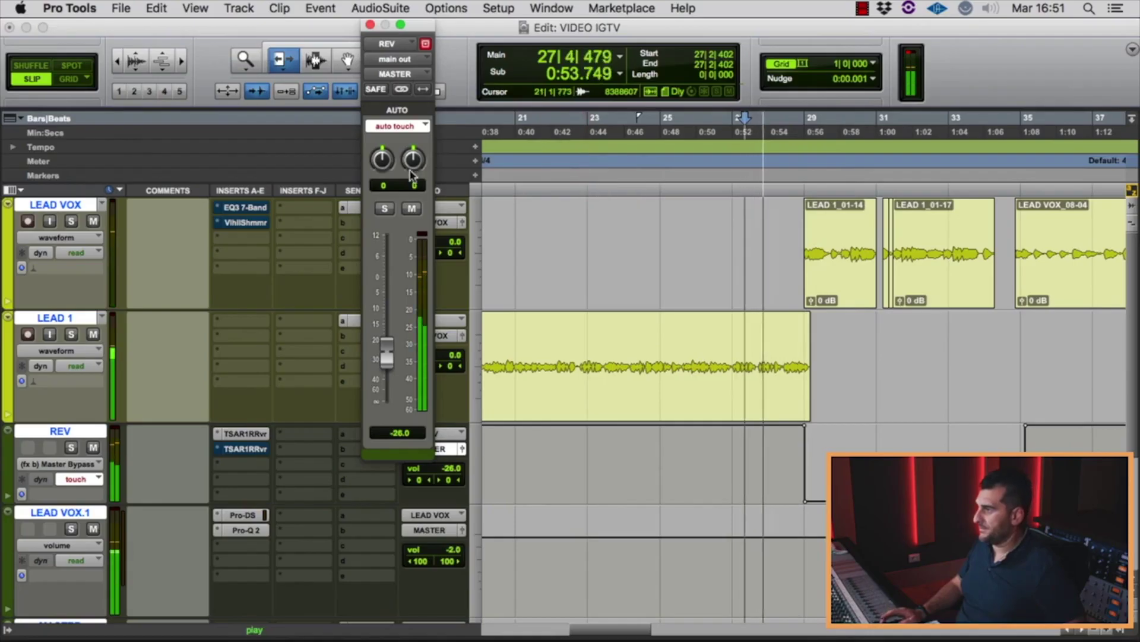
{"action": "left_click_drag", "start_coordinate": [411, 171], "coordinate": [620, 209]}
{"action": "key", "text": "space"}
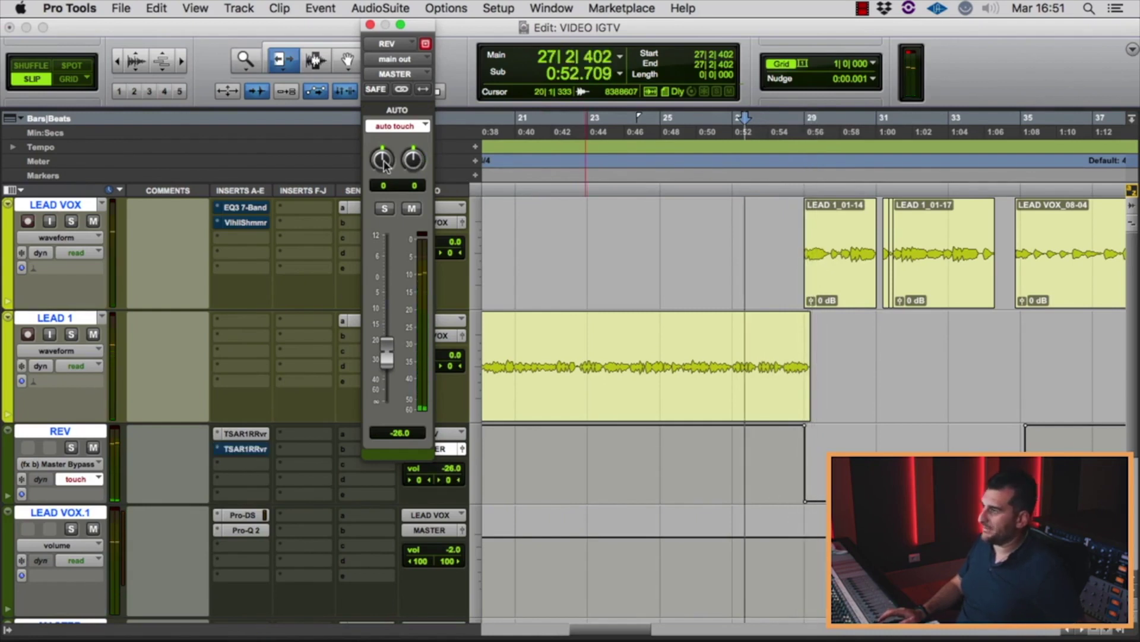
Step: Record automation of the REV track's left pan knob in another playback pass from the same position
{"action": "key", "text": "space"}
{"action": "left_click_drag", "start_coordinate": [383, 163], "coordinate": [378, 277]}
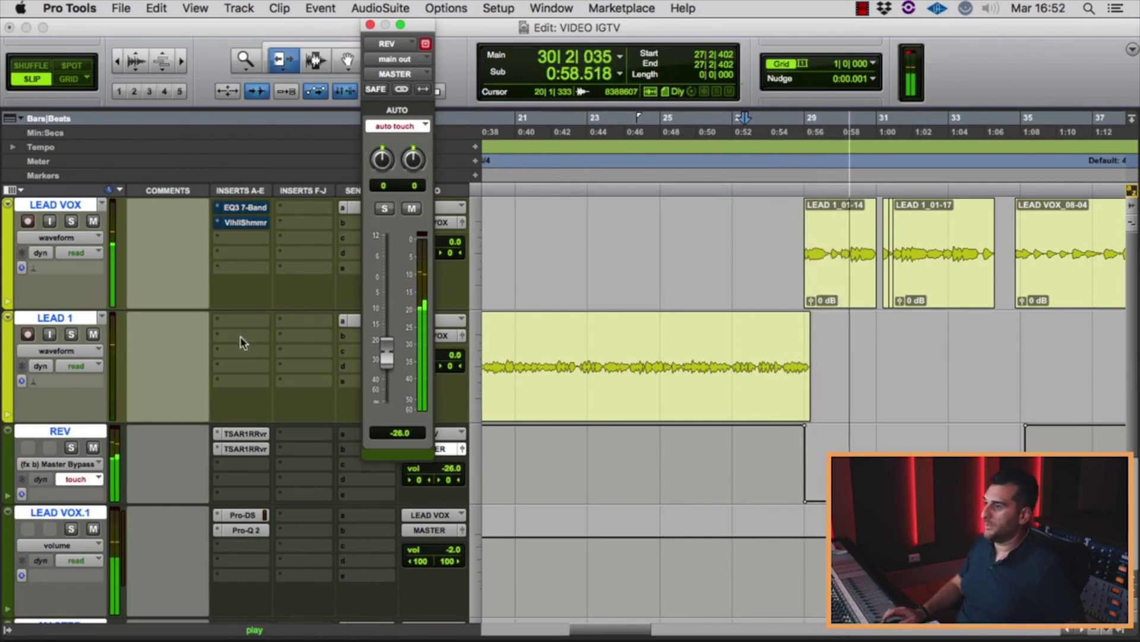
{"action": "key", "text": "space"}
Step: Display the pan right automation on the REV track
{"action": "left_click", "coordinate": [78, 464]}
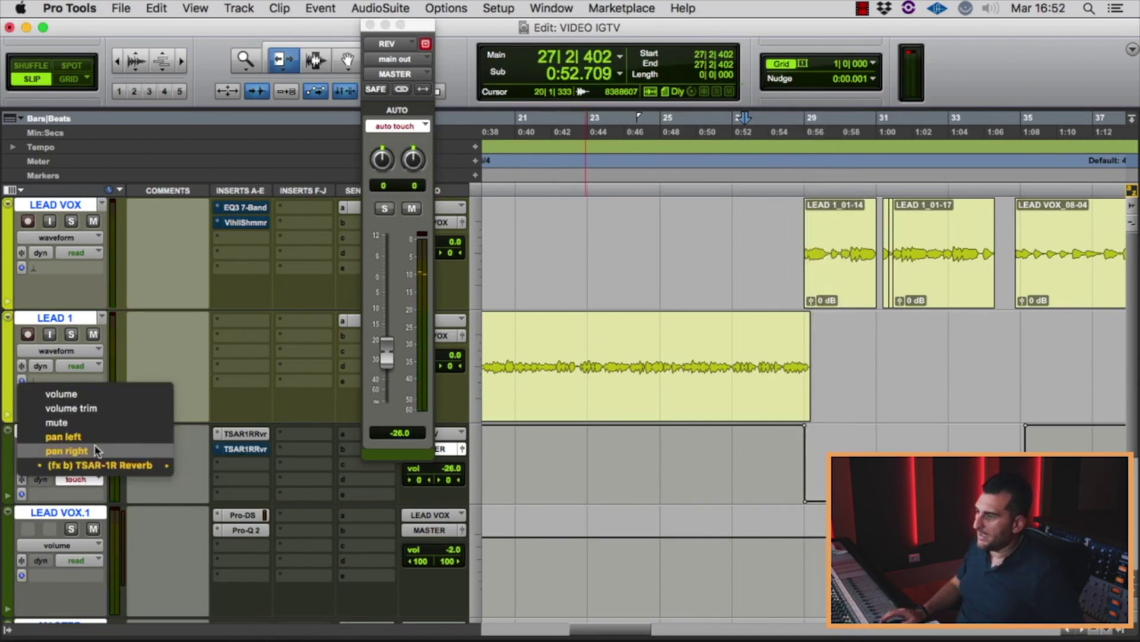
{"action": "left_click", "coordinate": [155, 452]}
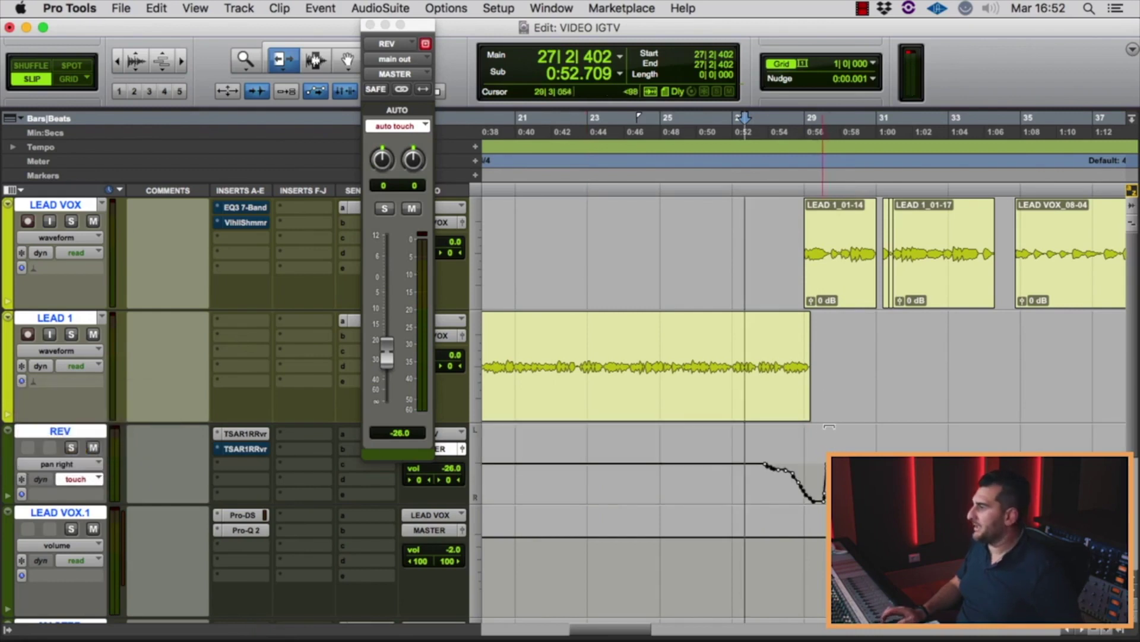
Step: Close the REV output window and lower the pan right breakpoints after bar 29 to hold the reverb fully right
{"action": "left_click", "coordinate": [370, 25]}
{"action": "left_click", "coordinate": [347, 59]}
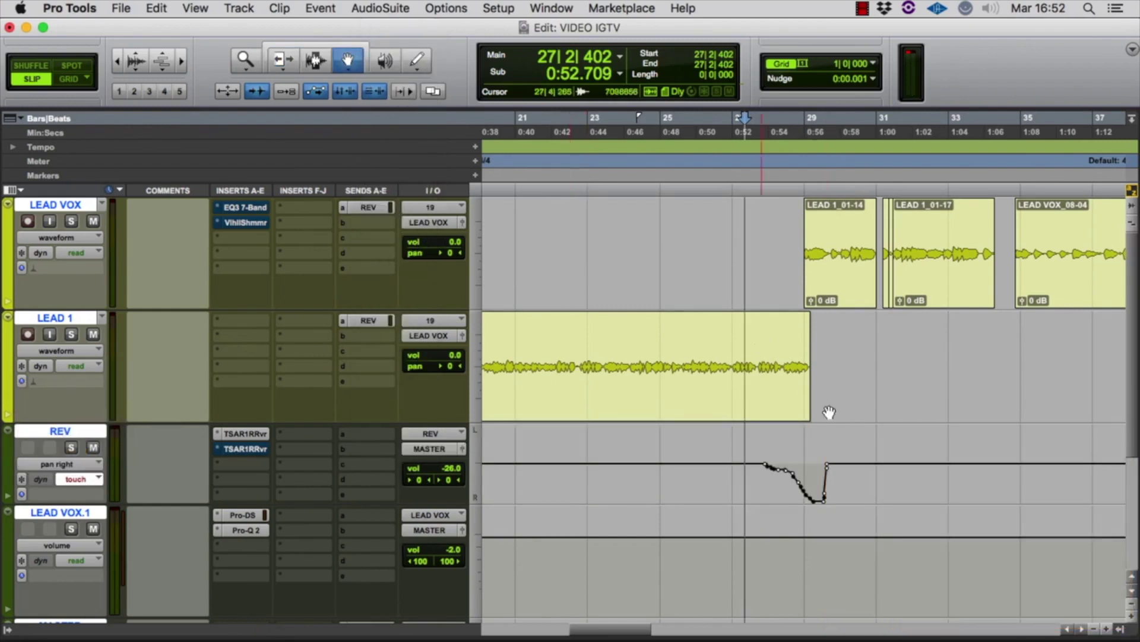
{"action": "left_click_drag", "start_coordinate": [828, 464], "coordinate": [875, 539]}
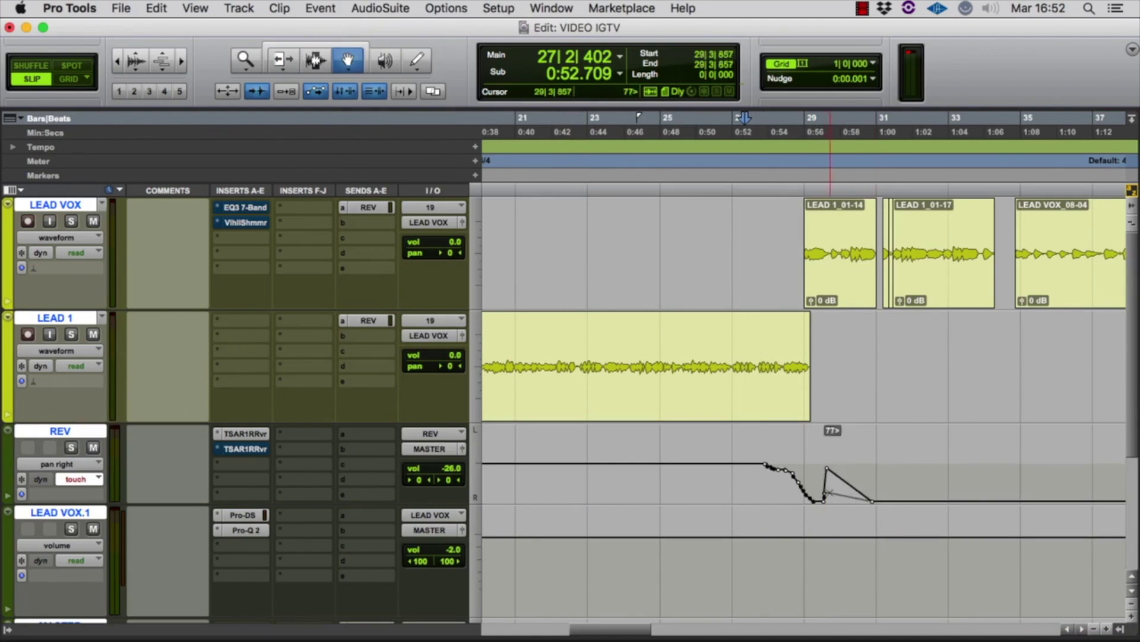
{"action": "left_click_drag", "start_coordinate": [827, 470], "coordinate": [835, 519]}
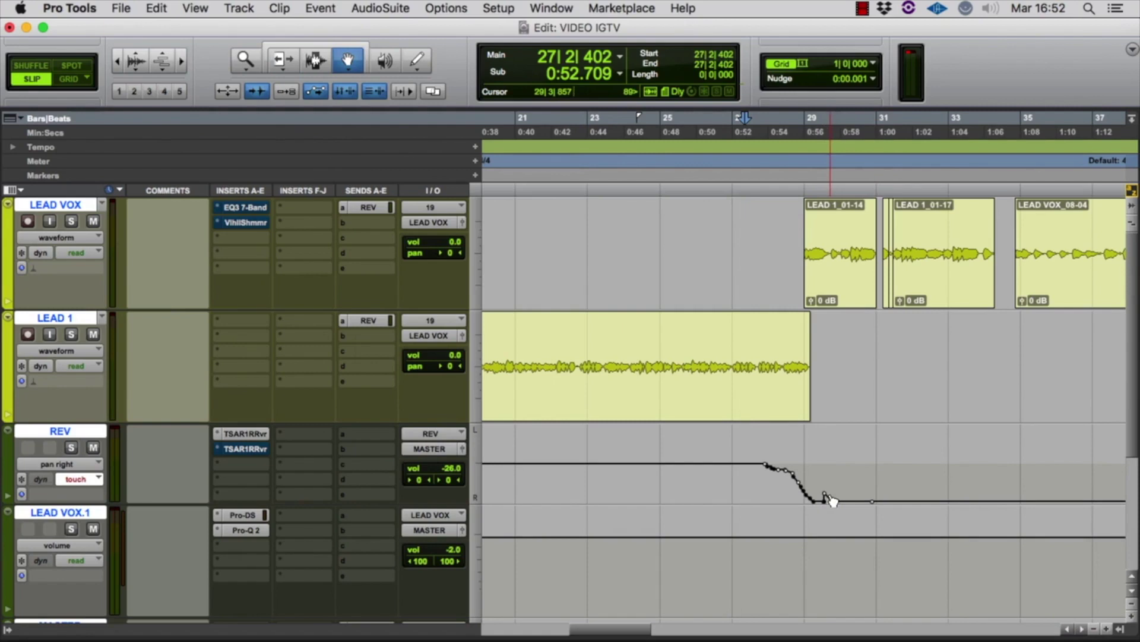
{"action": "left_click", "coordinate": [814, 198]}
{"action": "key", "text": "super+bracketright"}
{"action": "key", "text": "super+bracketright"}
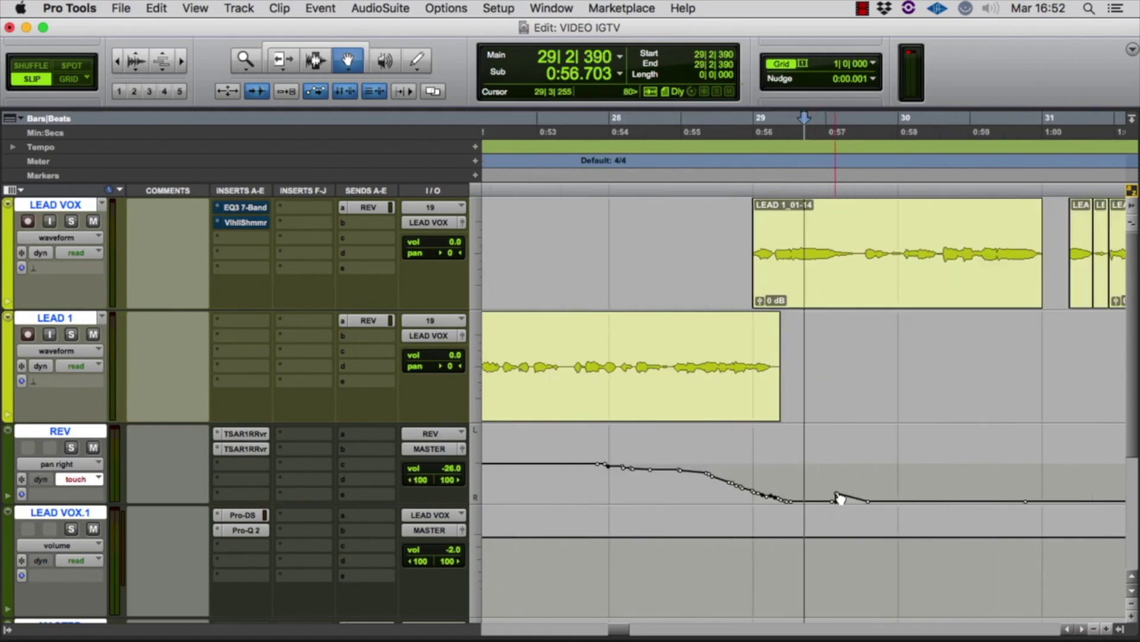
{"action": "key", "text": "super+bracketleft"}
{"action": "key", "text": "super+bracketleft"}
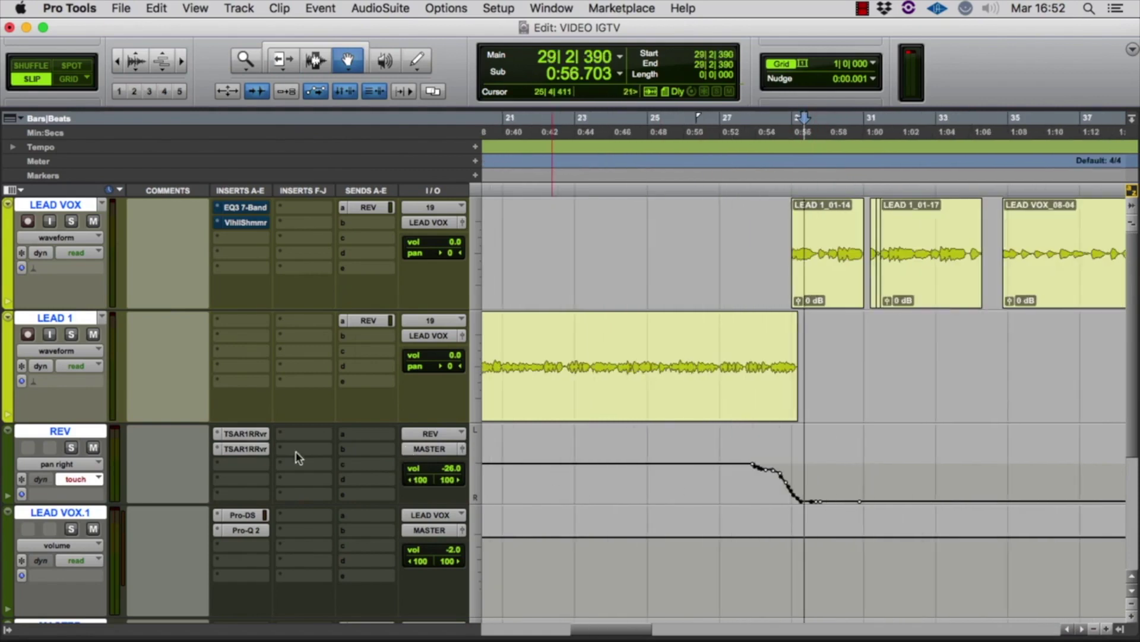
Step: Display the REV track's pan left automation and raise its end breakpoint near bar 30 to hold fully left
{"action": "left_click", "coordinate": [82, 464]}
{"action": "left_click", "coordinate": [71, 451]}
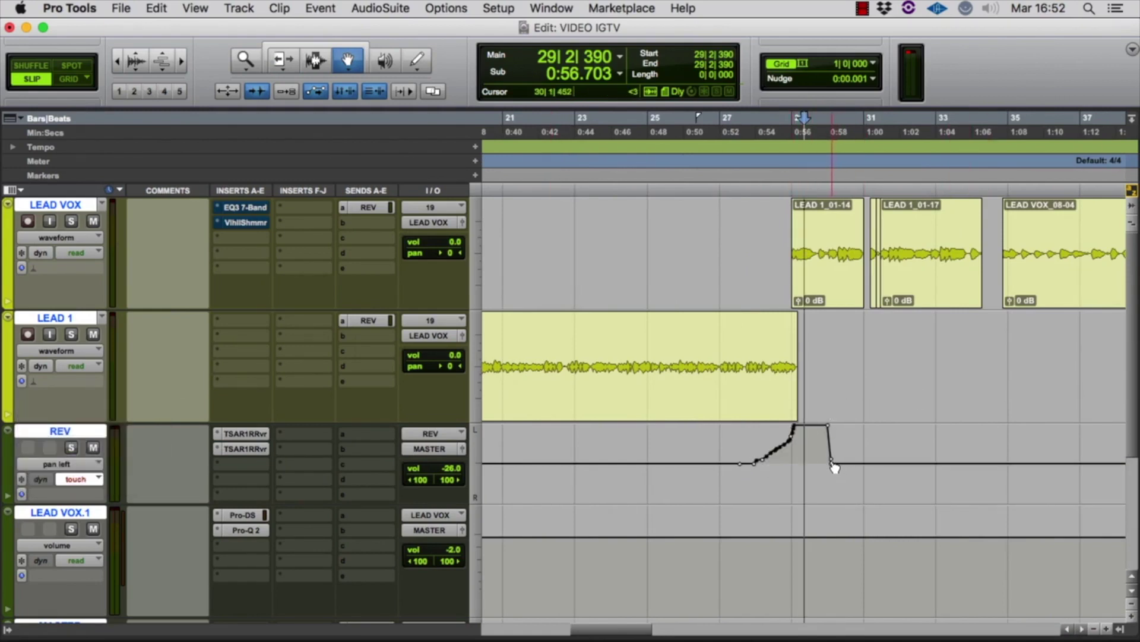
{"action": "left_click_drag", "start_coordinate": [830, 463], "coordinate": [844, 425]}
Step: Play the song from bar 23 through the pan change and inspect the REV track's second TSAR-1R reverb
{"action": "left_click", "coordinate": [576, 189]}
{"action": "key", "text": "space"}
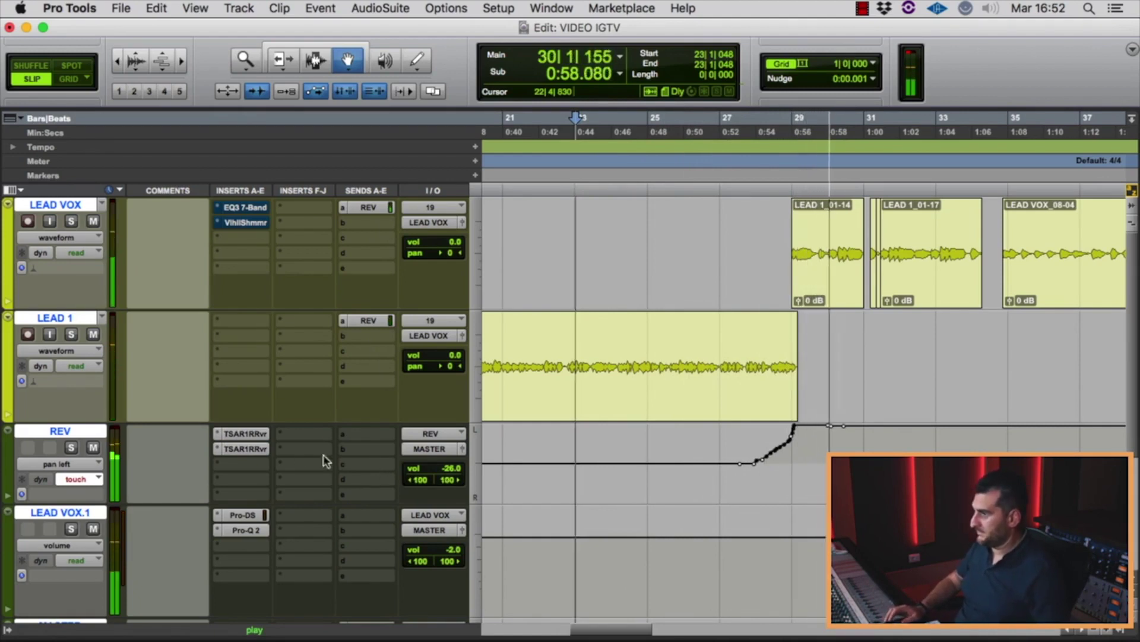
{"action": "left_click", "coordinate": [255, 449]}
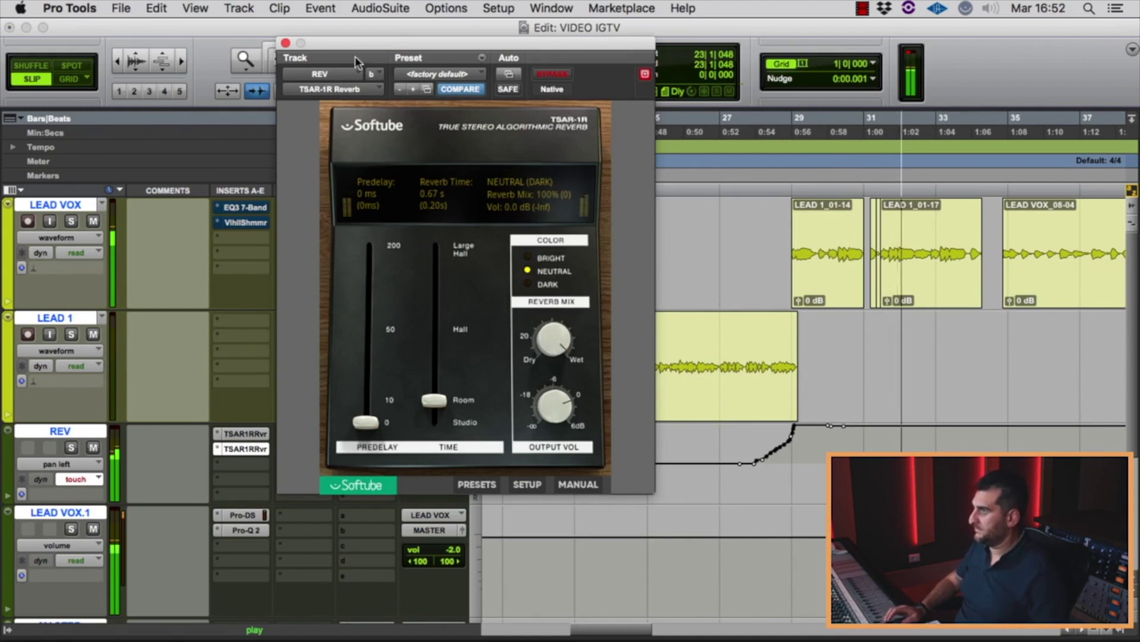
{"action": "left_click", "coordinate": [285, 43]}
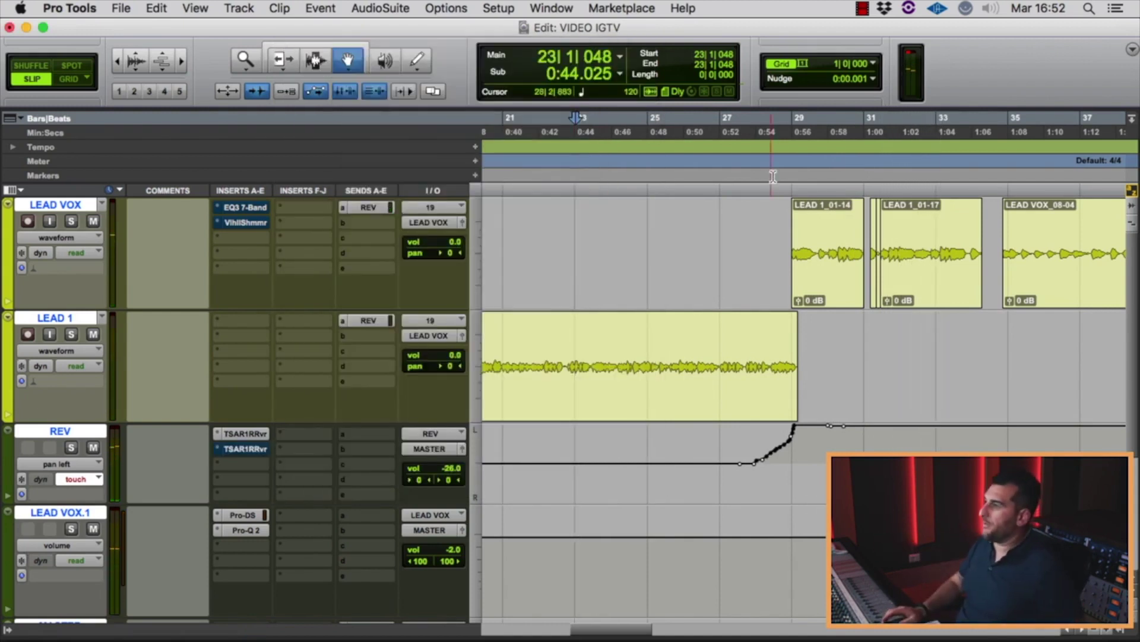
Step: Play briefly from 22|3|809 and split the LEAD 1 clip at that position
{"action": "left_click", "coordinate": [564, 187]}
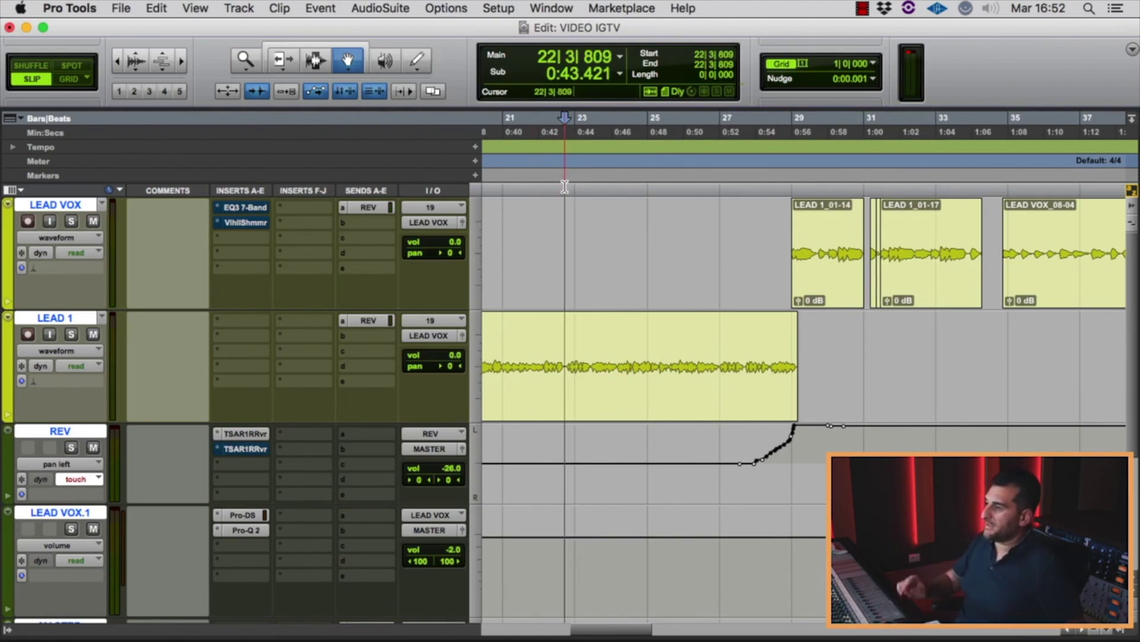
{"action": "key", "text": "space"}
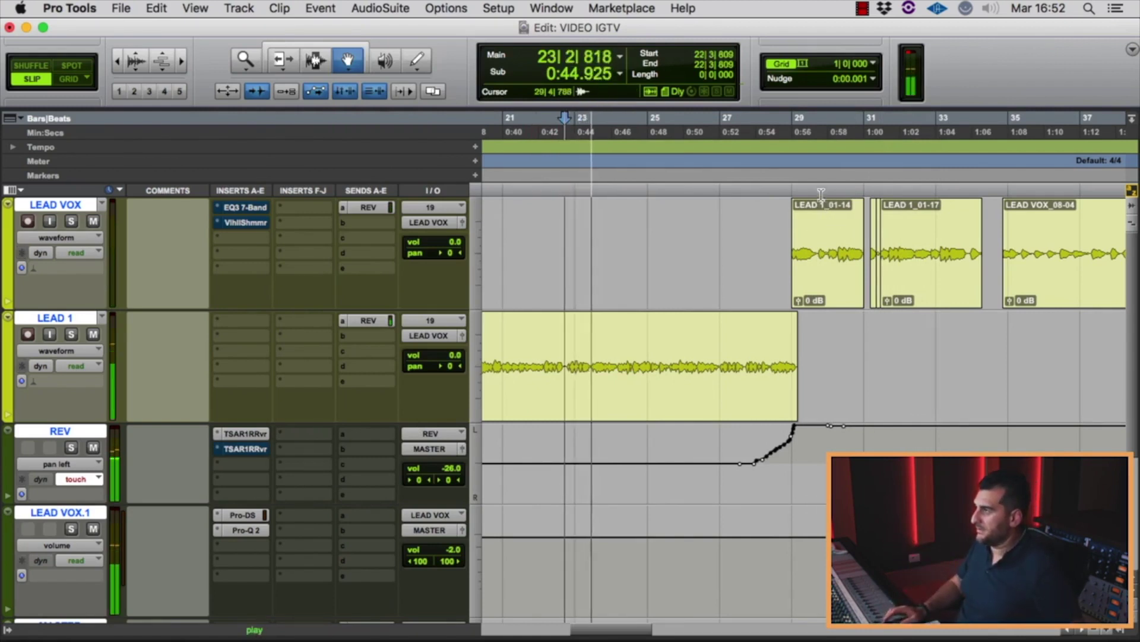
{"action": "key", "text": "space"}
{"action": "key", "text": "super+e"}
Step: Play back the widened reverb from bar 29, then return the edit cursor to just before the pan left ramp
{"action": "left_click", "coordinate": [802, 188]}
{"action": "key", "text": "space"}
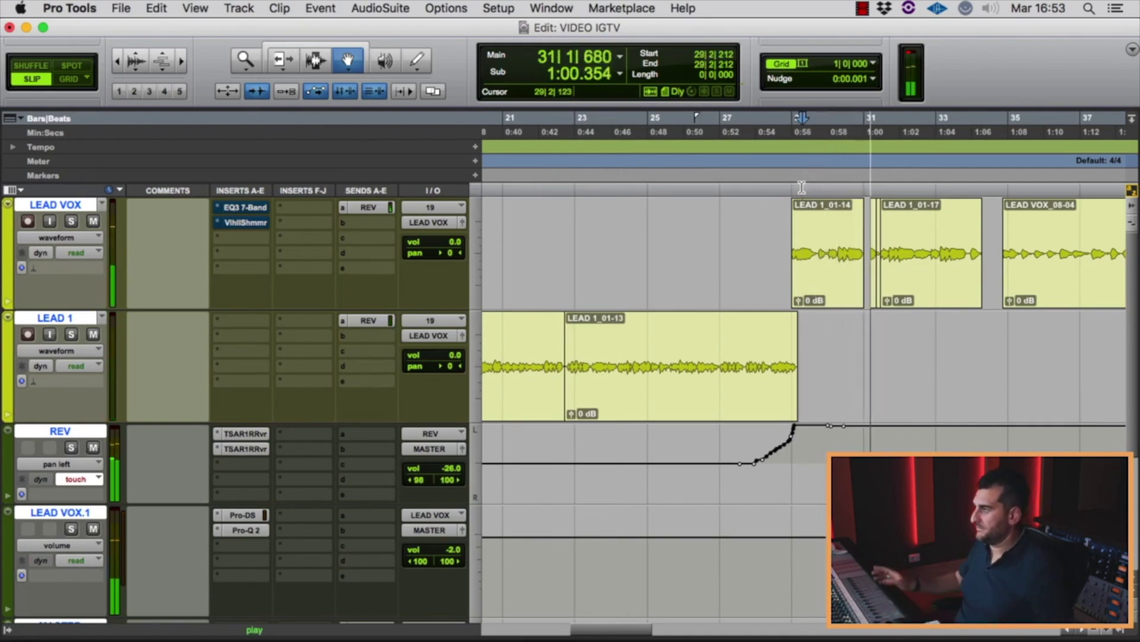
{"action": "key", "text": "space"}
{"action": "left_click", "coordinate": [748, 446]}
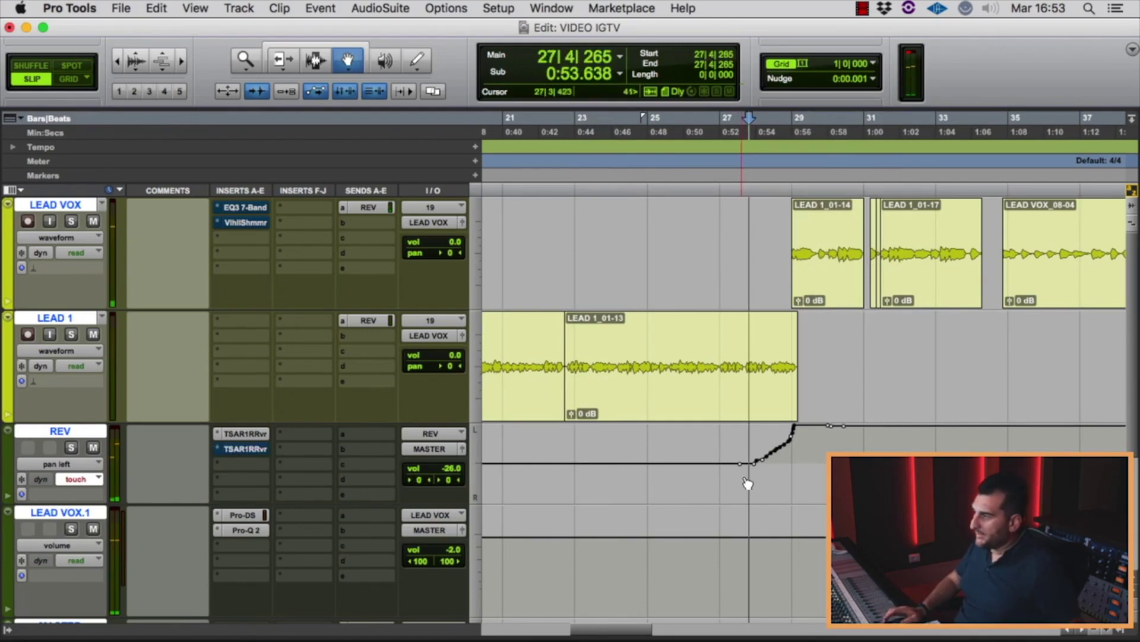